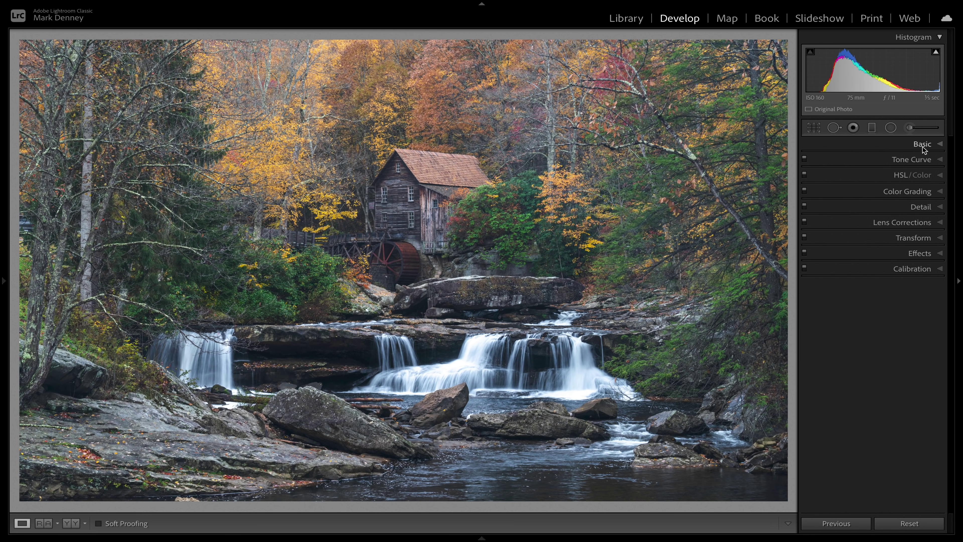
Compare the Adobe Color and Adobe Landscape profiles on the mill photo and apply Adobe Landscape.
left_click(922, 144)
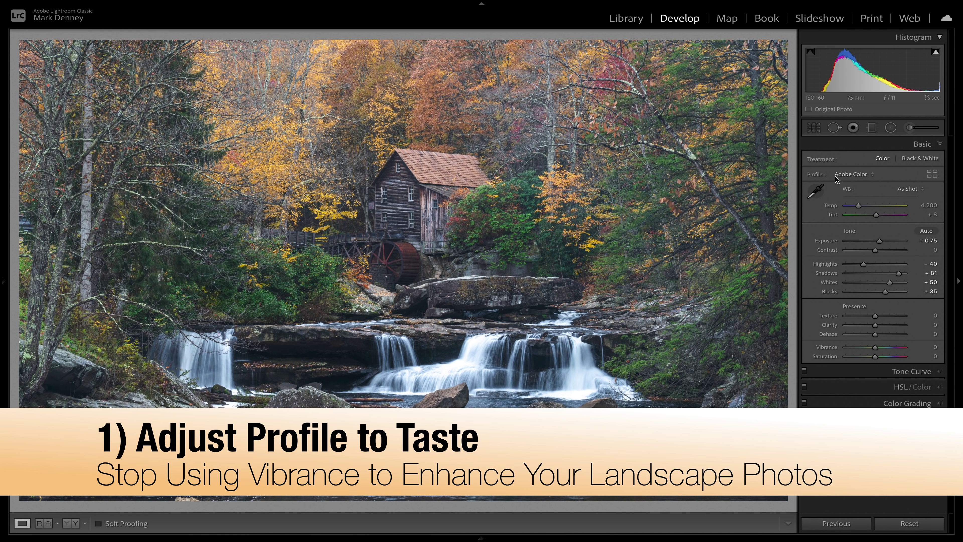
left_click(858, 175)
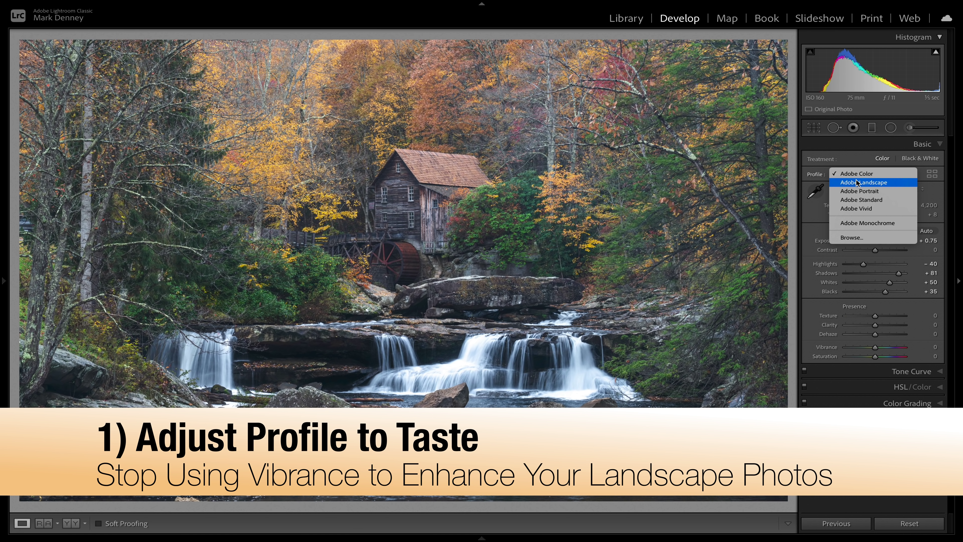
left_click(858, 183)
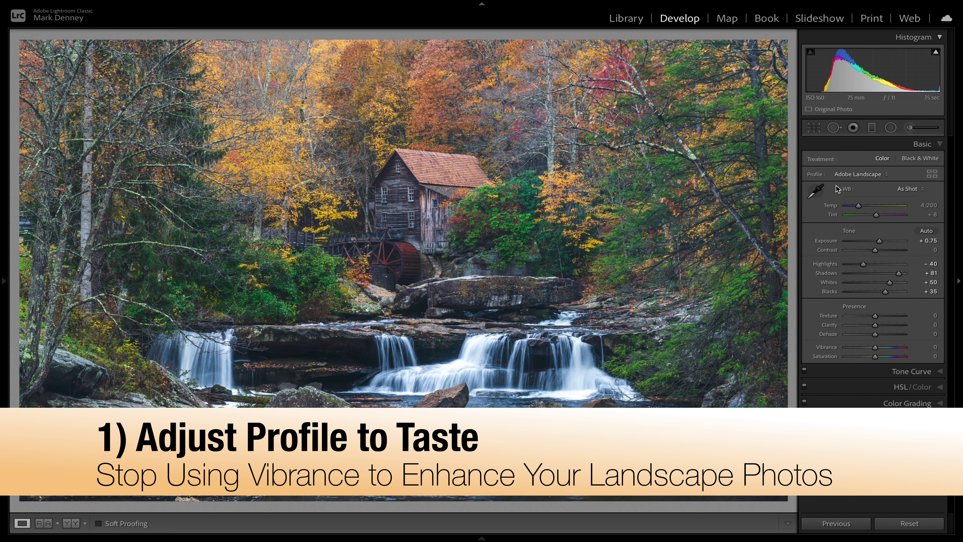
left_click(865, 175)
left_click(862, 167)
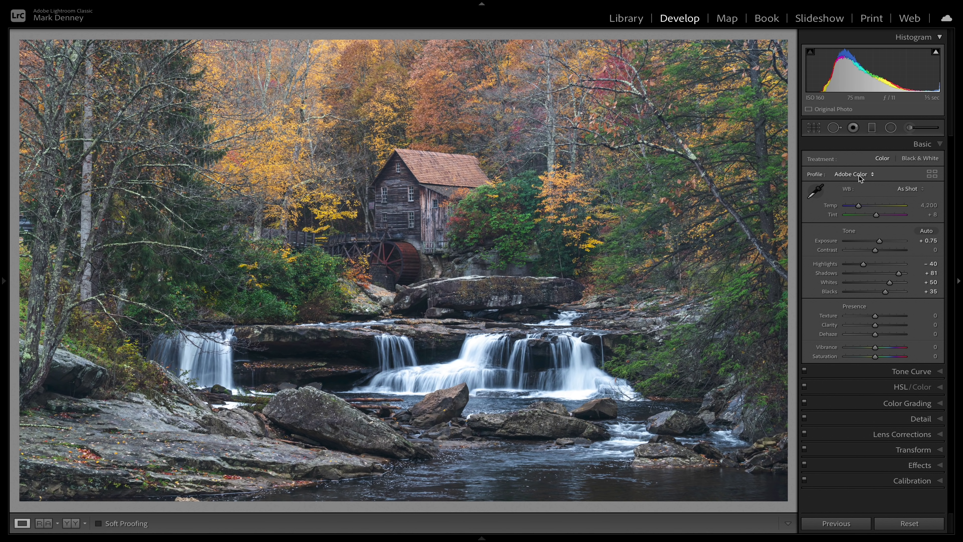
left_click(860, 177)
left_click(858, 183)
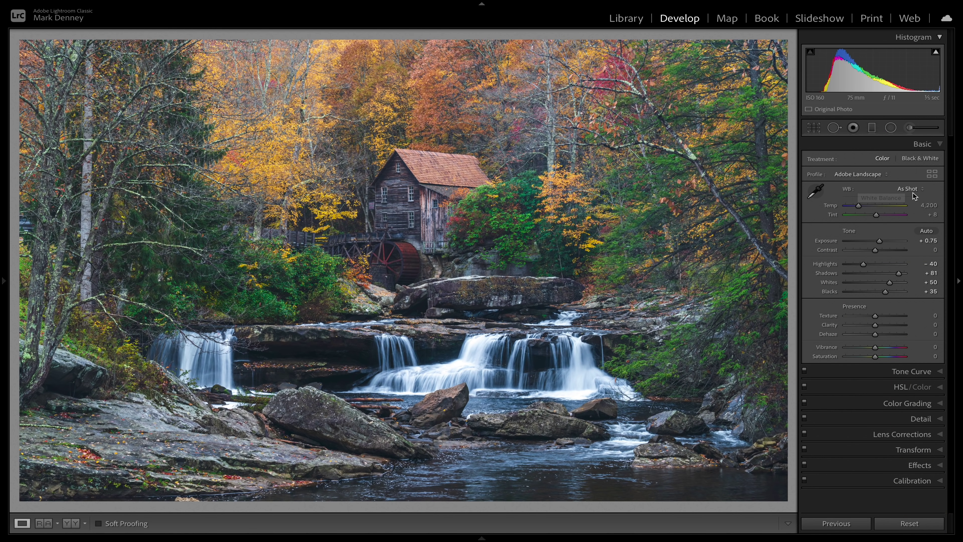
Try the Cloudy white balance preset on the photo and settle on the Daylight preset.
left_click(912, 192)
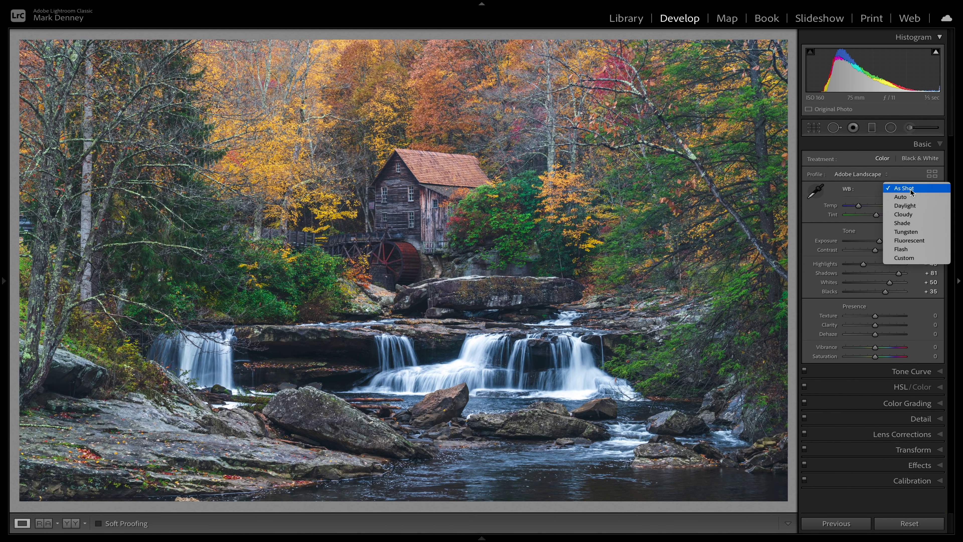
left_click(904, 214)
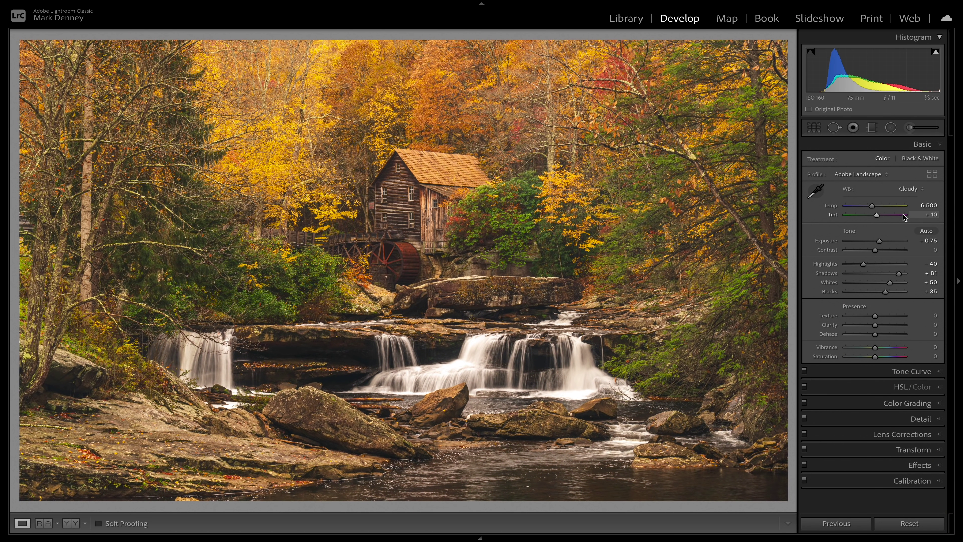
left_click(910, 189)
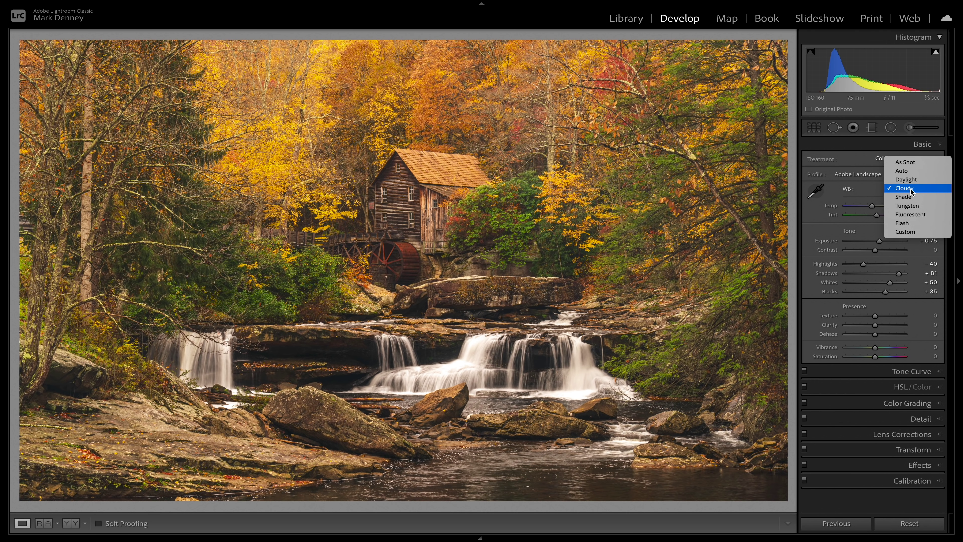
left_click(911, 184)
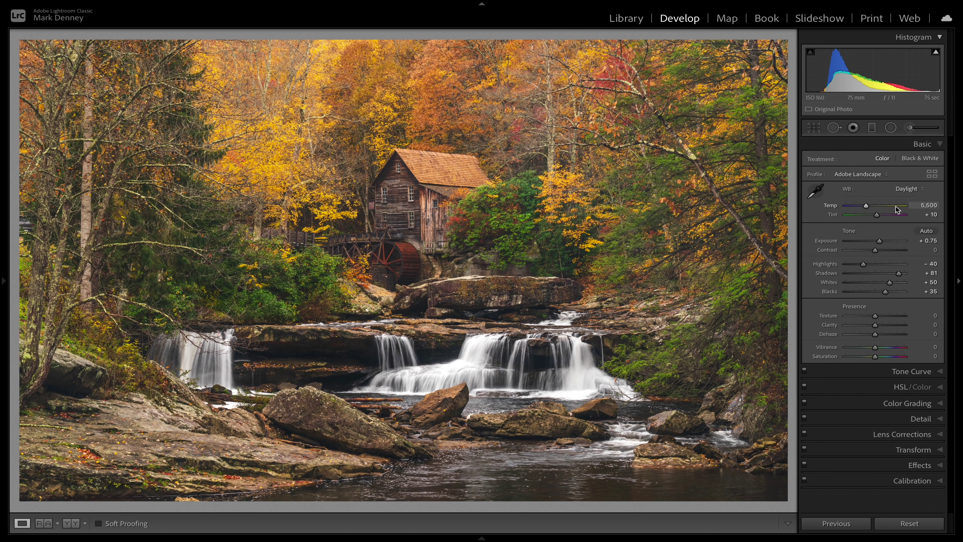
Cool the photo's white balance by setting the color temperature to 5,000.
left_click_drag(867, 207, 863, 208)
left_click(926, 205)
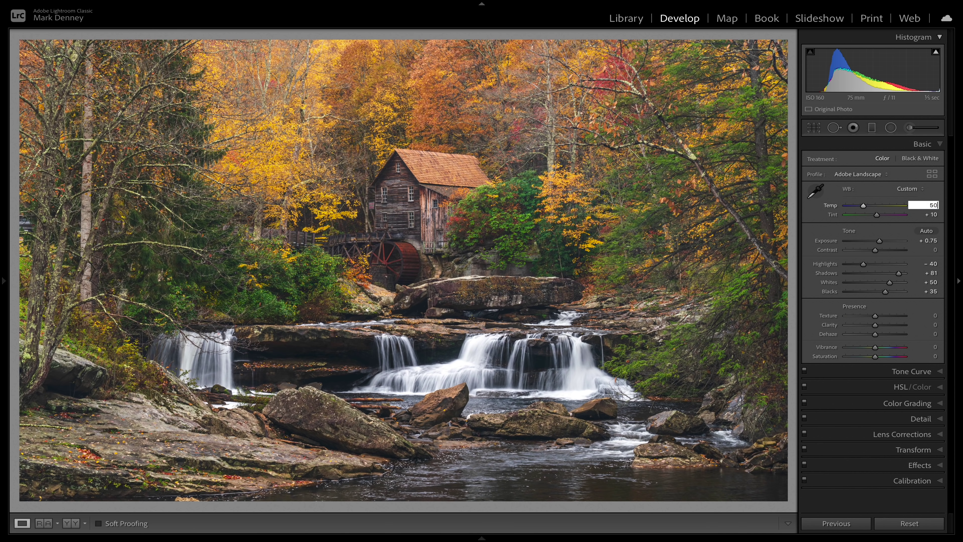
key("Return")
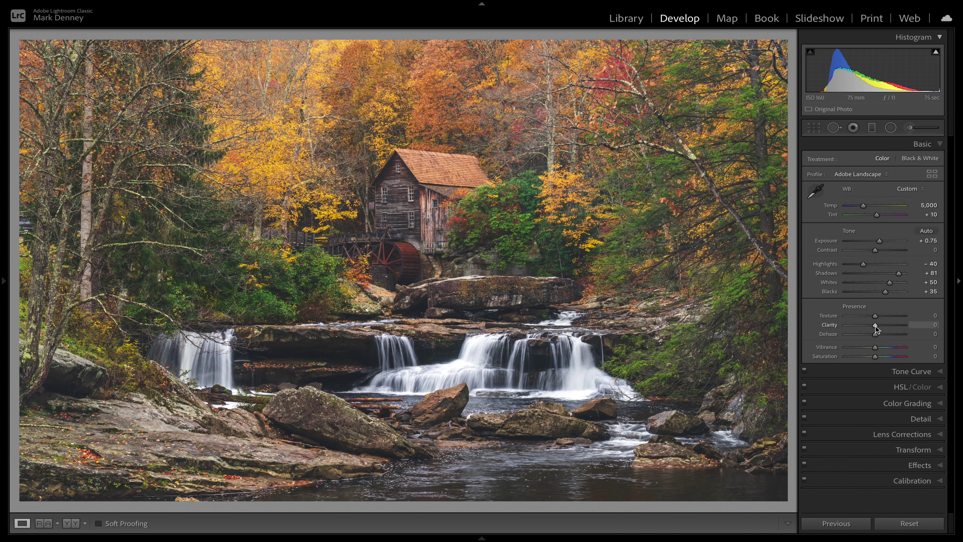
Set Texture to +5, Clarity to -20 and Dehaze to -10, and compare the photo before and after.
left_click_drag(876, 326, 870, 327)
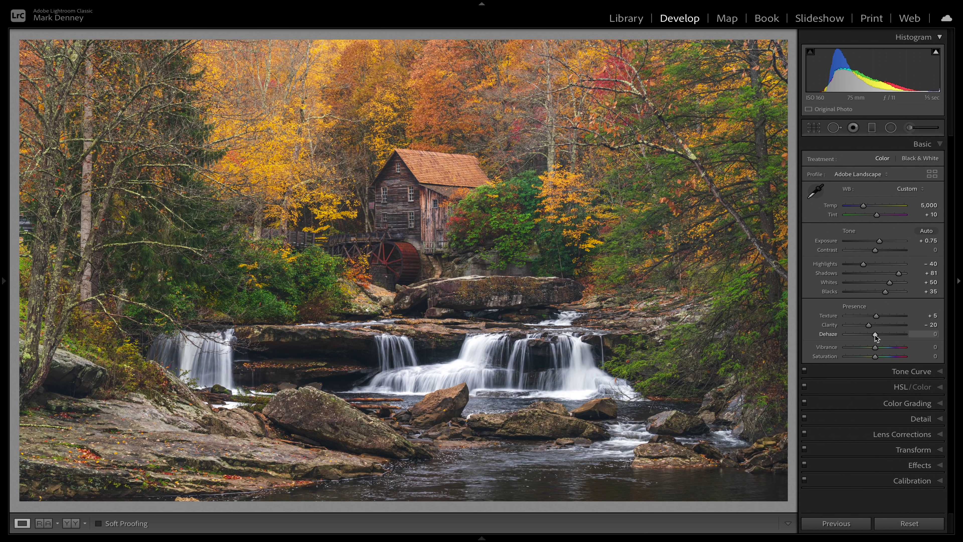
left_click_drag(875, 337, 875, 337)
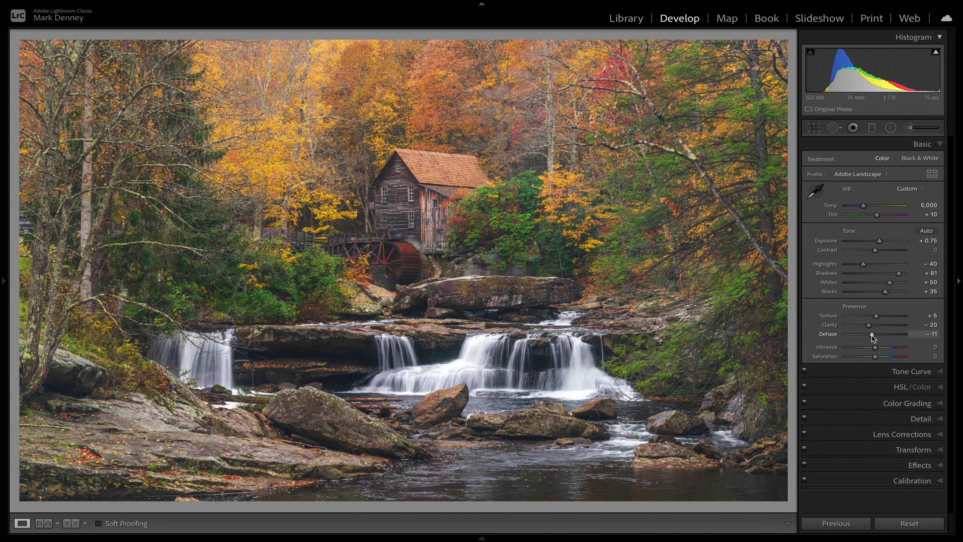
left_click_drag(872, 336, 871, 336)
key("backslash")
key("backslash")
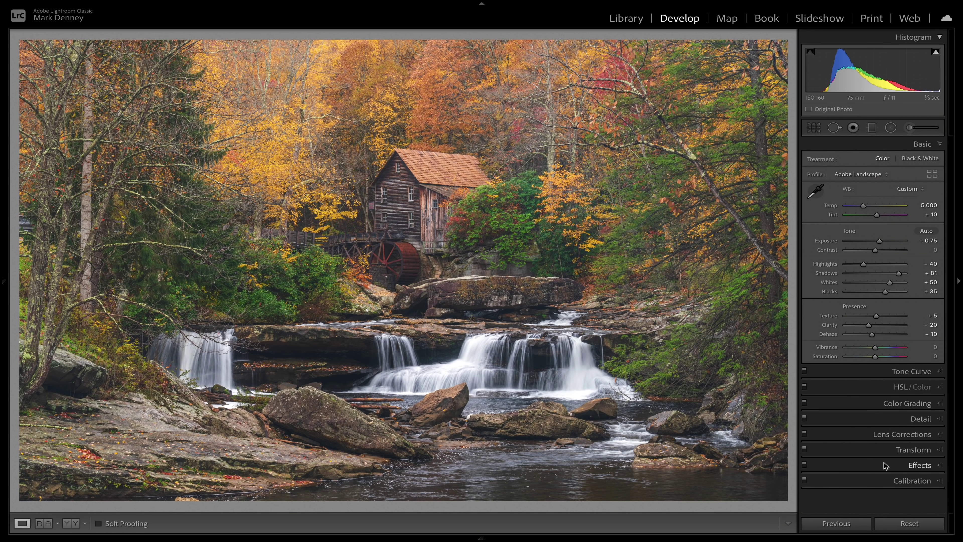
Test the extremes of the Red Primary hue in Calibration, and set its Hue to -20 and Saturation to +21.
left_click(906, 481)
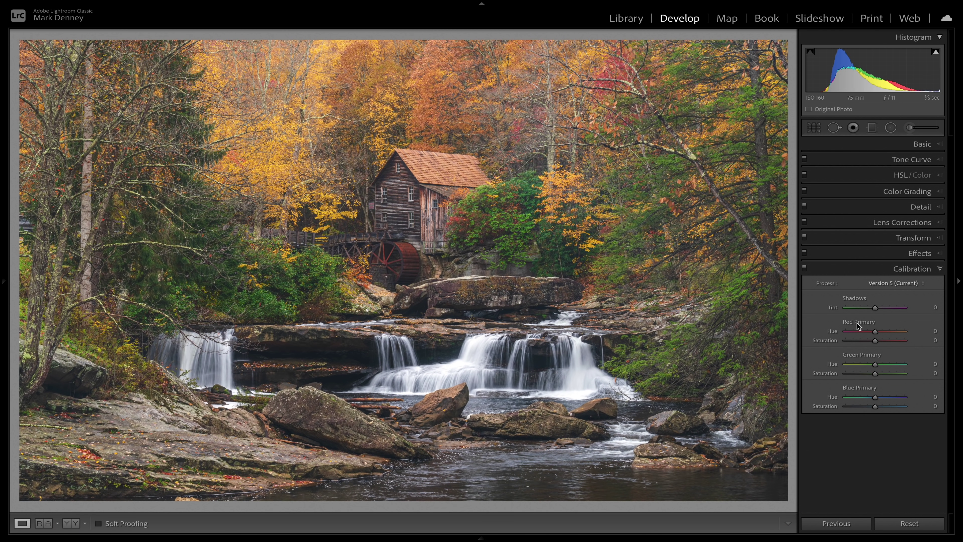
left_click_drag(876, 332, 834, 333)
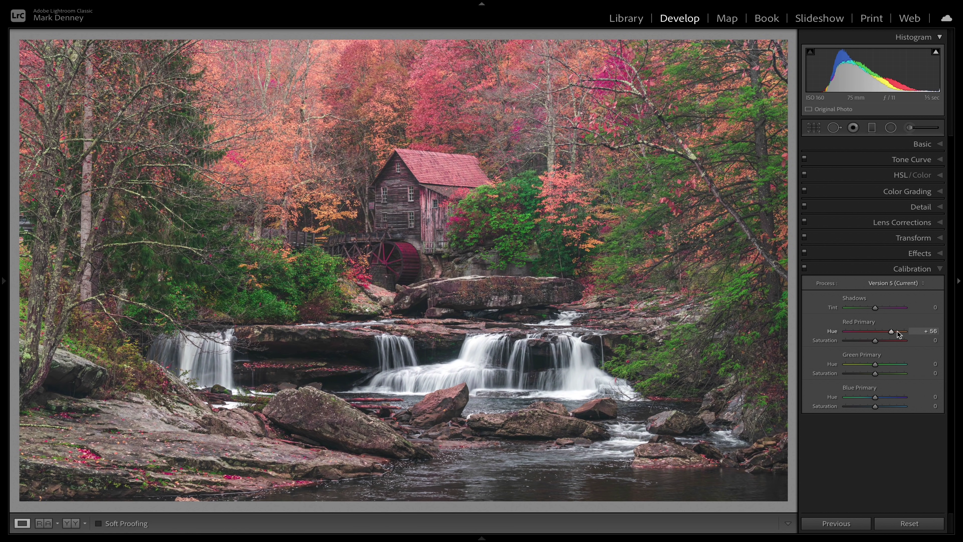
left_click_drag(898, 334, 905, 334)
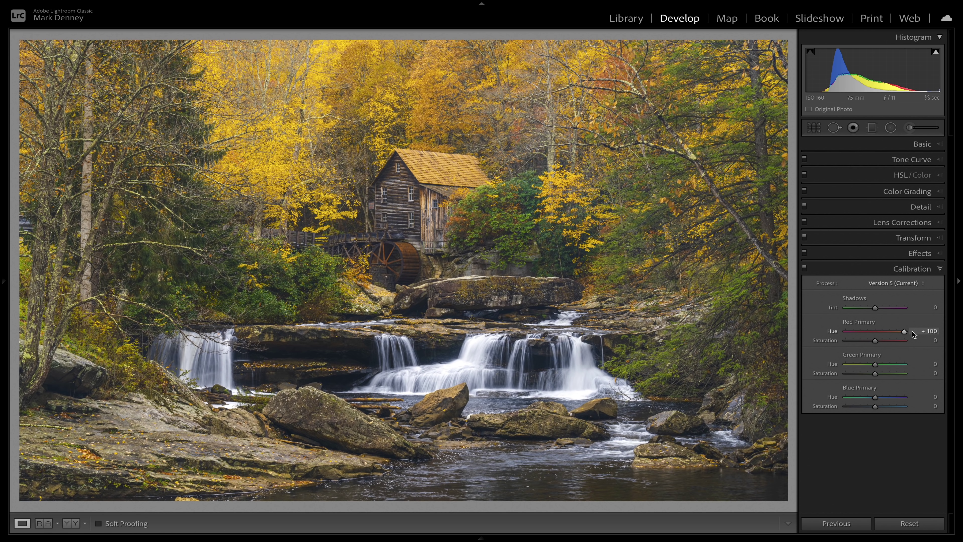
left_click_drag(898, 337, 882, 338)
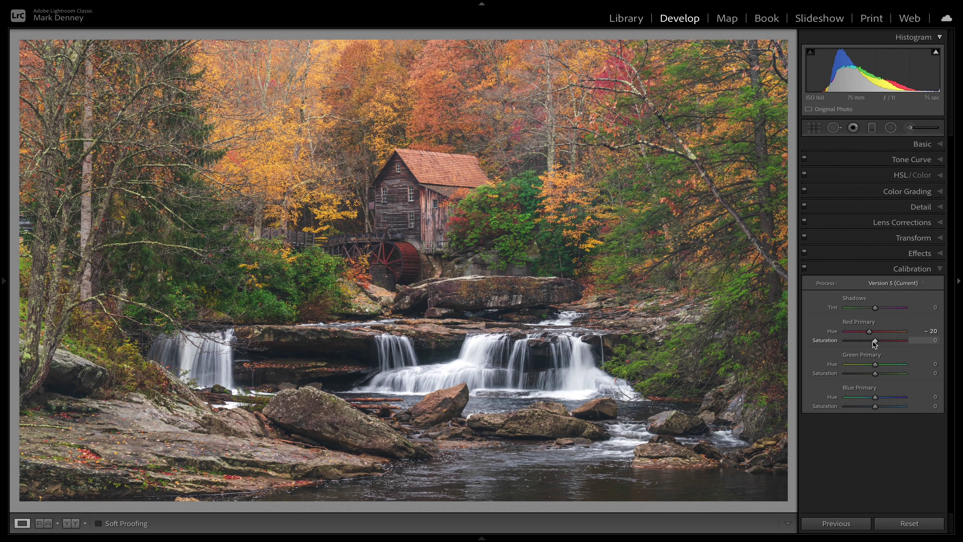
mouse_move(881, 340)
left_mouse_down()
mouse_move(835, 345)
mouse_move(880, 343)
left_mouse_up()
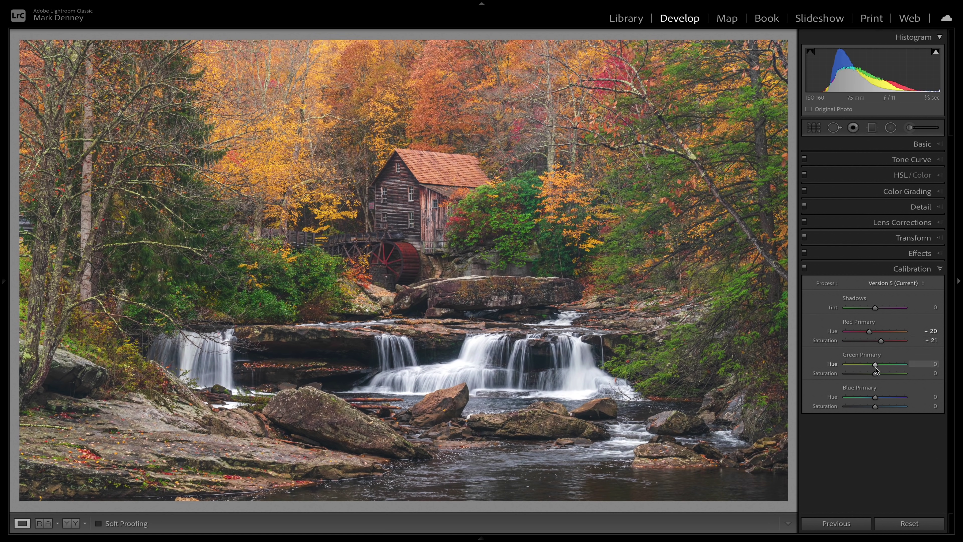
Test the extremes of the Green Primary hue in Calibration, and set its Hue to +21 and Saturation to +21.
left_click_drag(870, 366, 837, 366)
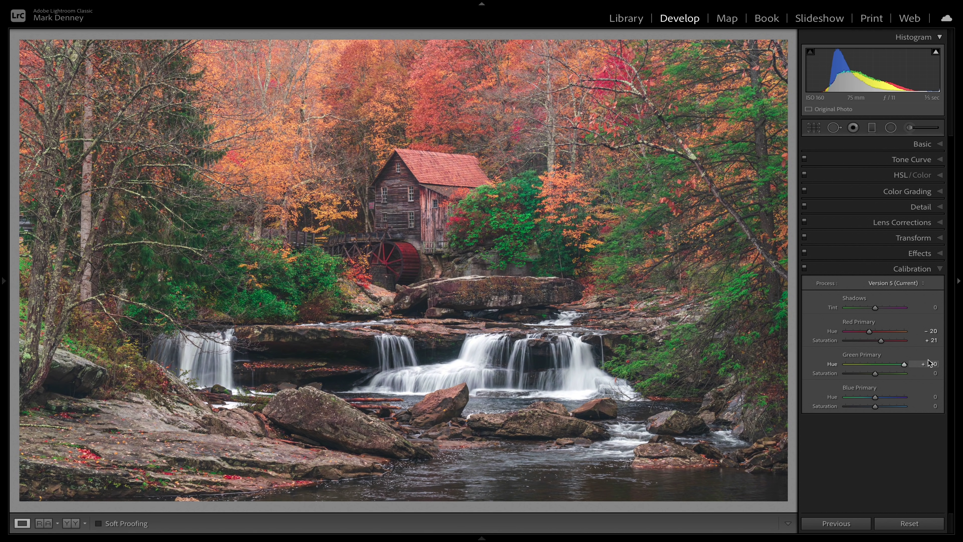
left_click_drag(890, 365, 917, 366)
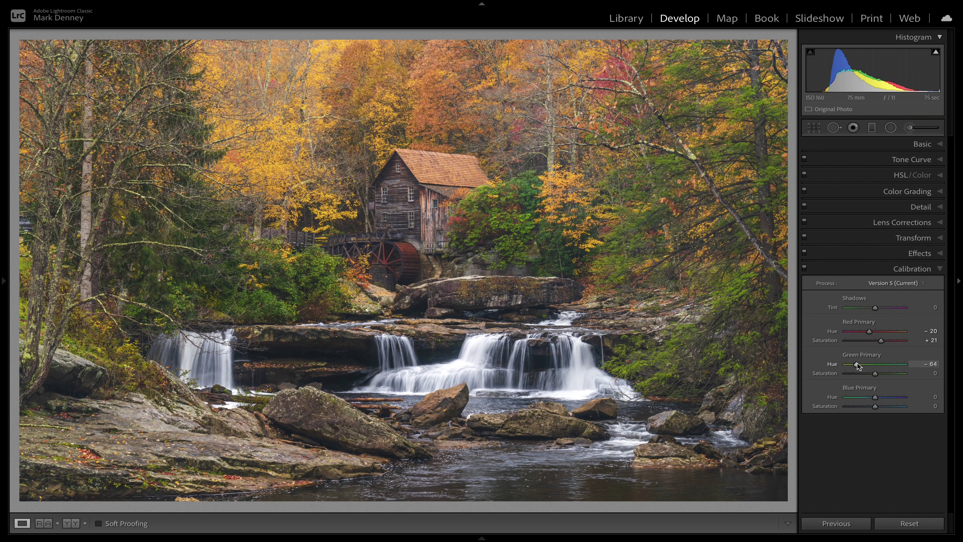
left_click_drag(858, 366, 804, 371)
left_click_drag(846, 365, 887, 367)
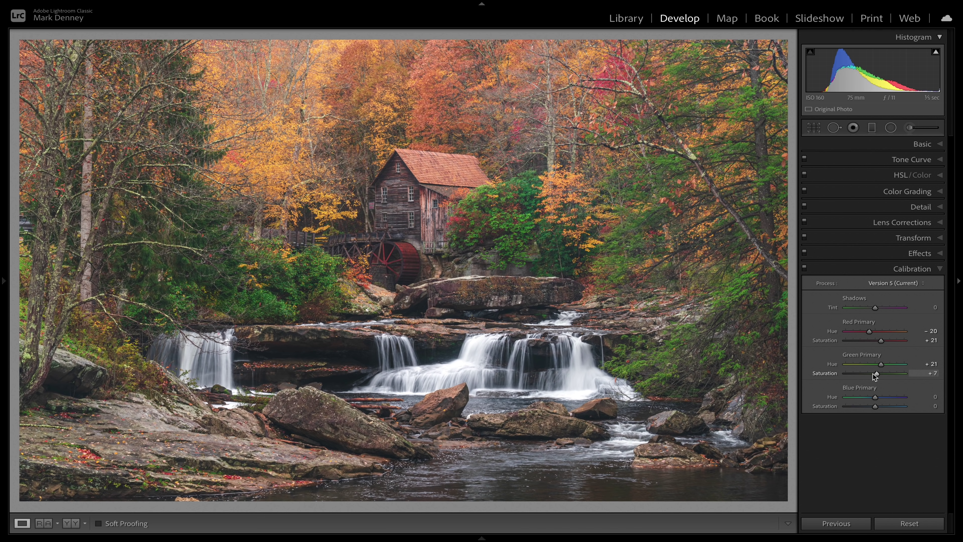
mouse_move(878, 376)
left_mouse_down()
mouse_move(905, 375)
mouse_move(878, 376)
left_mouse_up()
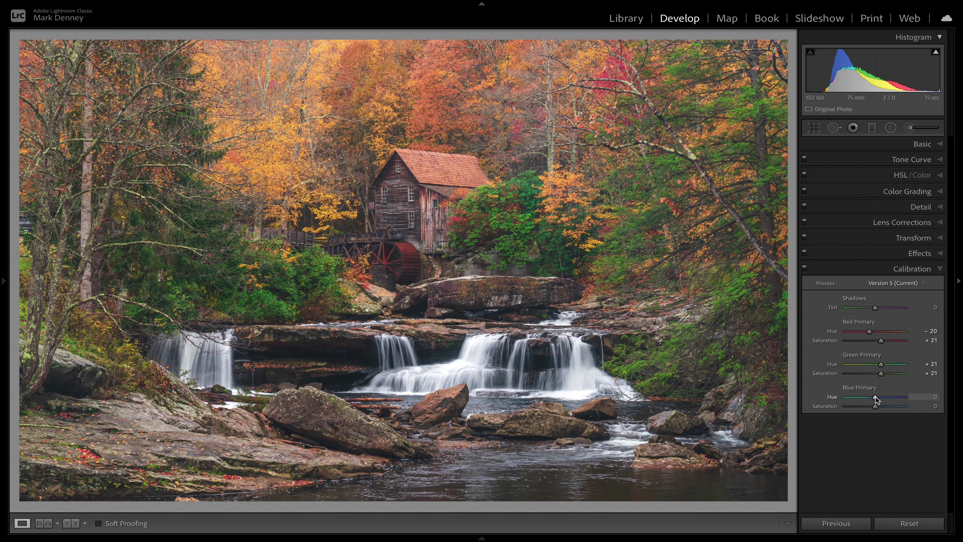
Set the Blue Primary Hue to -15, raise its Saturation, and compare the photo with Calibration off and on.
mouse_move(874, 399)
left_mouse_down()
mouse_move(839, 401)
mouse_move(896, 401)
mouse_move(872, 402)
left_mouse_up()
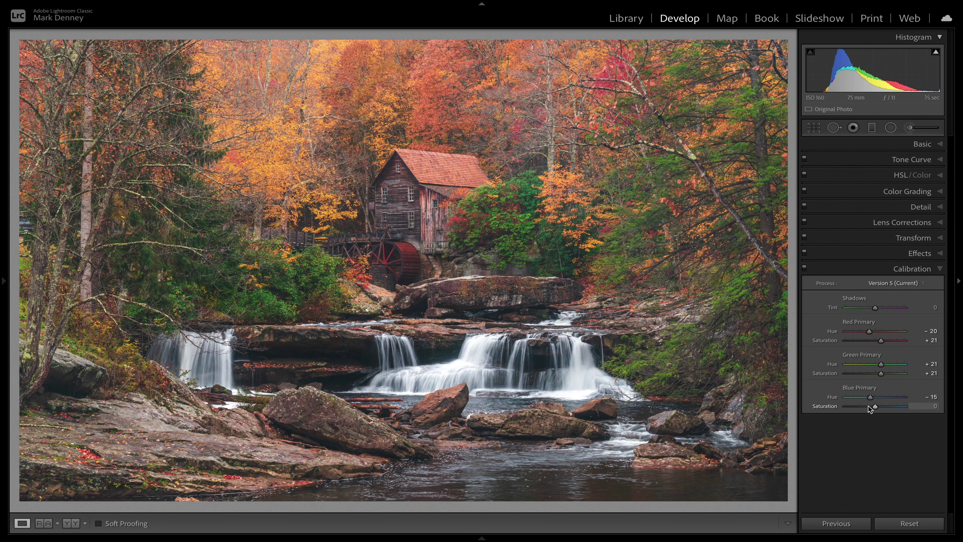
mouse_move(876, 407)
left_mouse_down()
mouse_move(898, 408)
mouse_move(884, 407)
left_mouse_up()
left_click(805, 267)
left_click(805, 268)
left_click(805, 268)
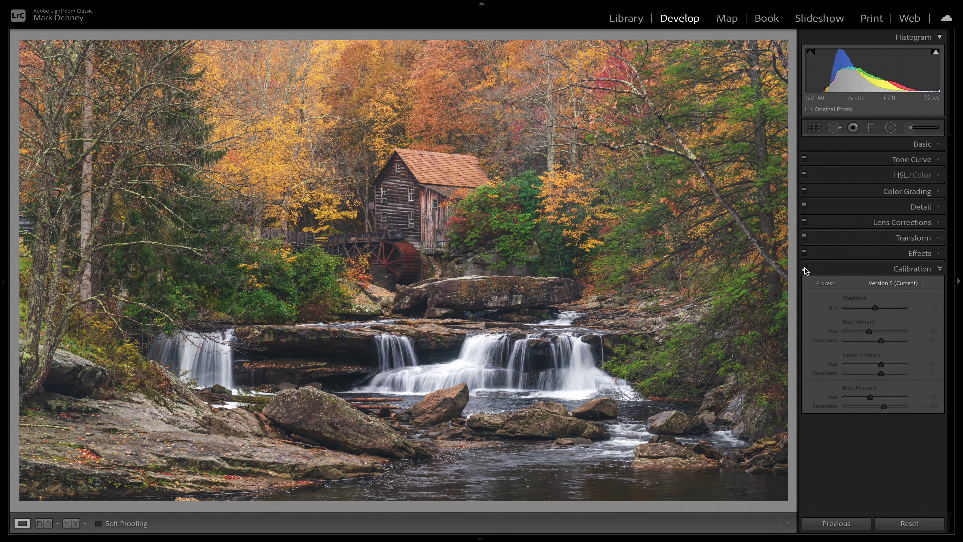
left_click(805, 269)
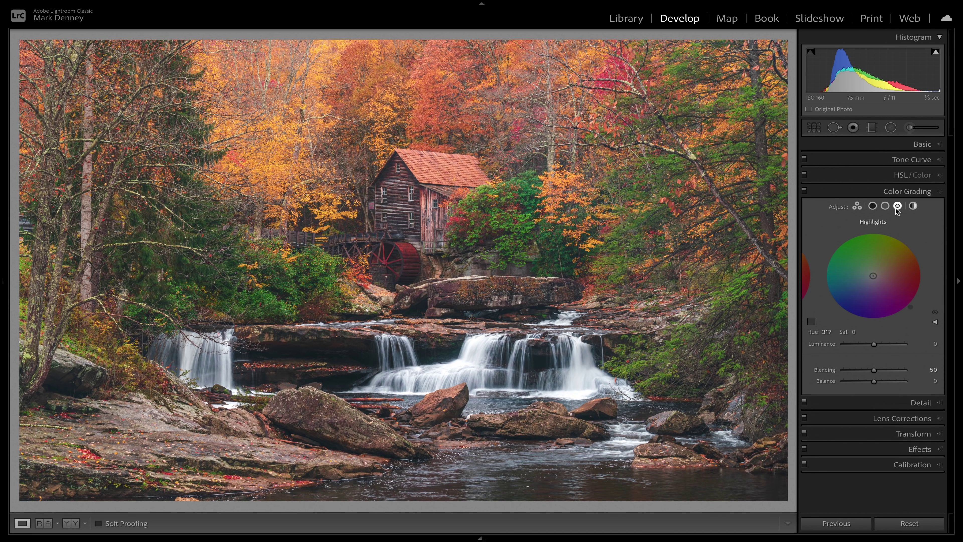
Tint the Highlights in Color Grading with a warm cream custom color, Hue 37 and Saturation 22, and compare the grading off and on.
left_click(811, 321)
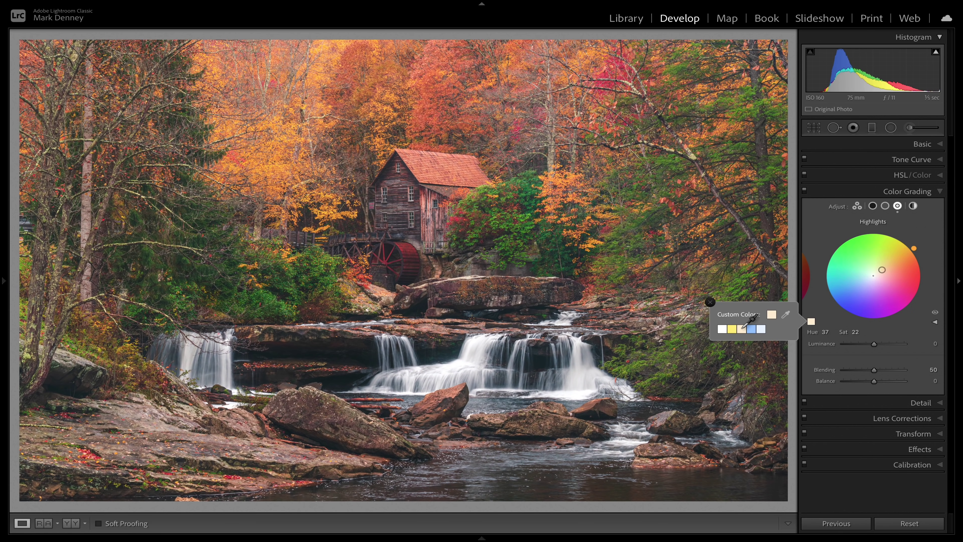
left_click(805, 193)
left_click(806, 193)
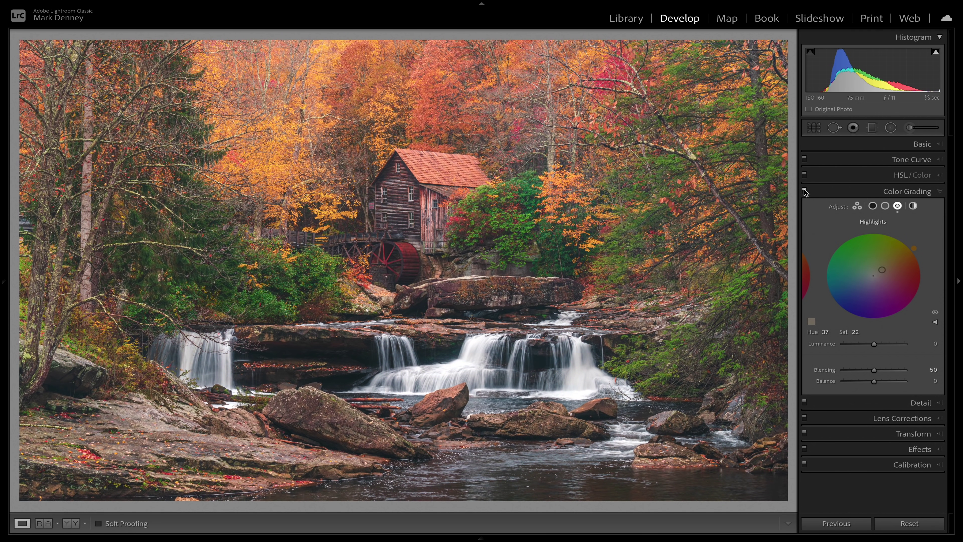
left_click(805, 192)
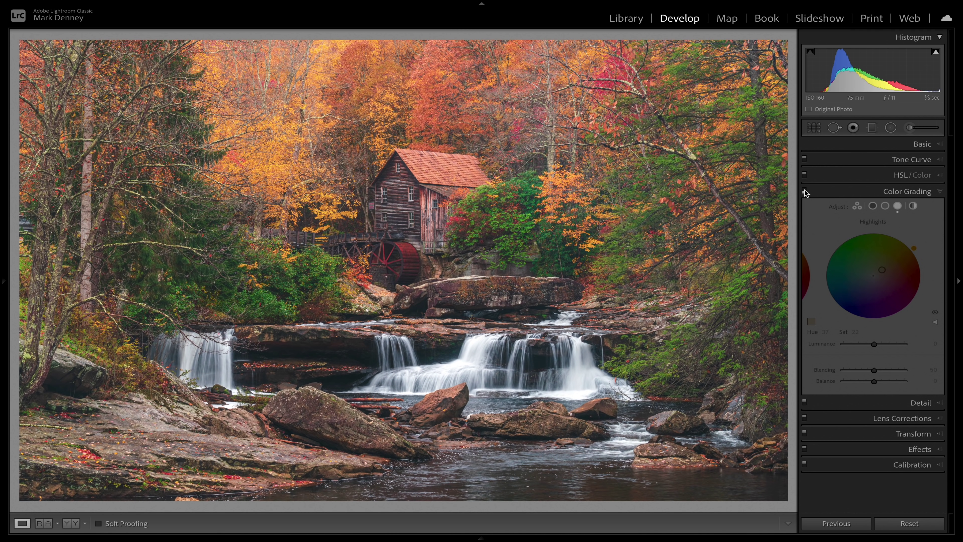
left_click(805, 192)
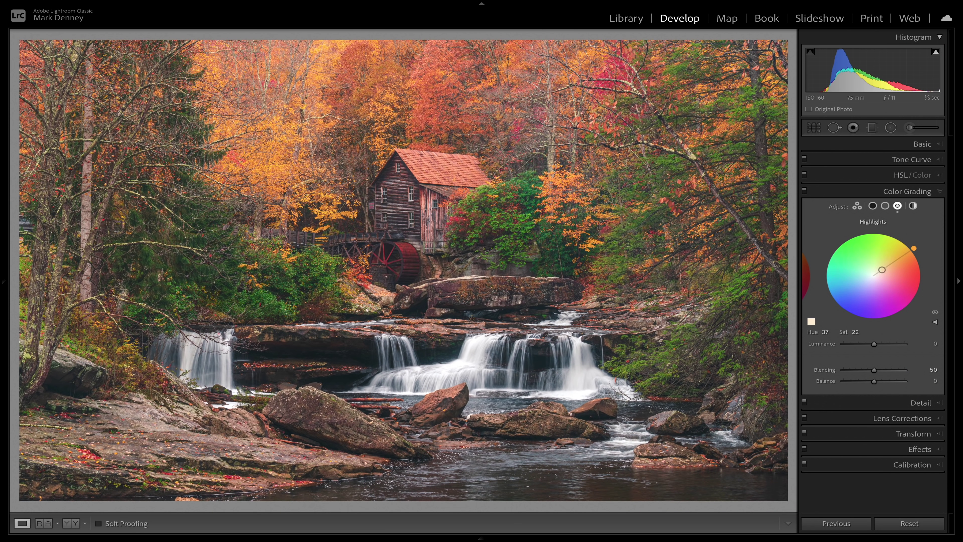
Try the Highlights tint at Saturation 100, compare the grading off and on, and restore the cream custom color with Saturation 22.
left_click_drag(882, 270, 907, 252)
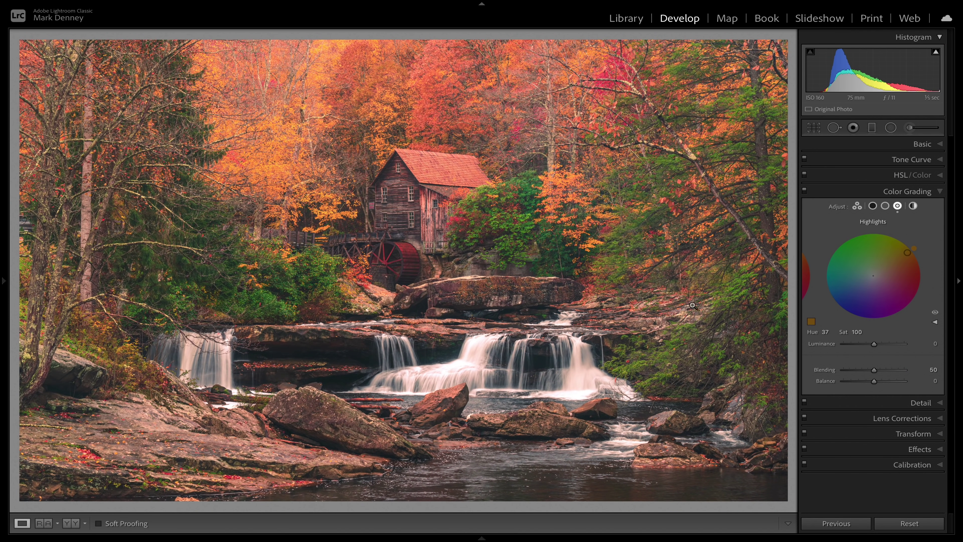
left_click(805, 192)
left_click(805, 191)
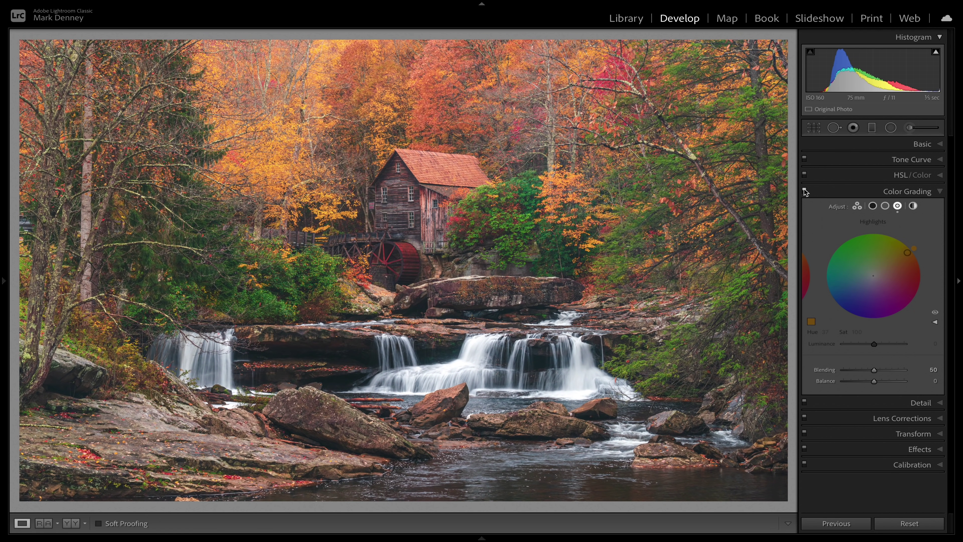
left_click(805, 191)
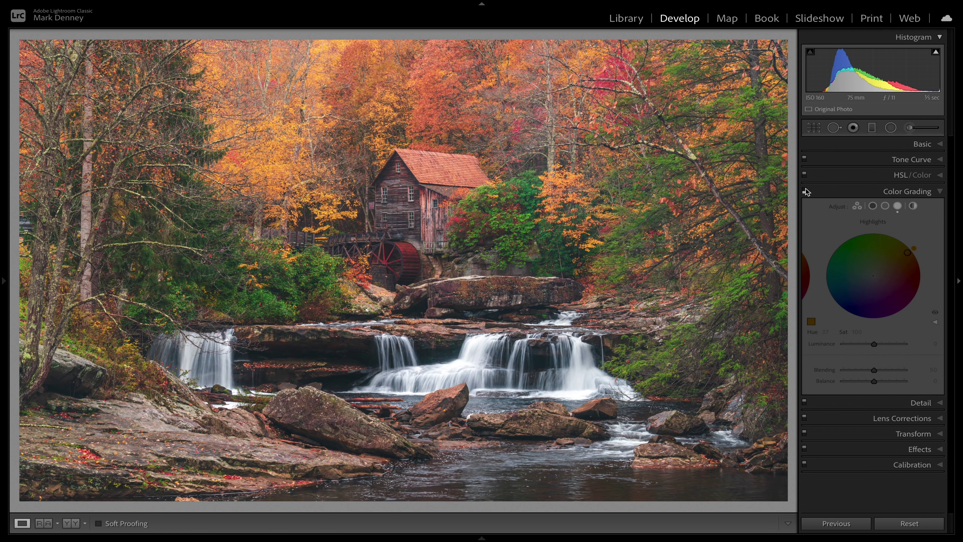
left_click(805, 191)
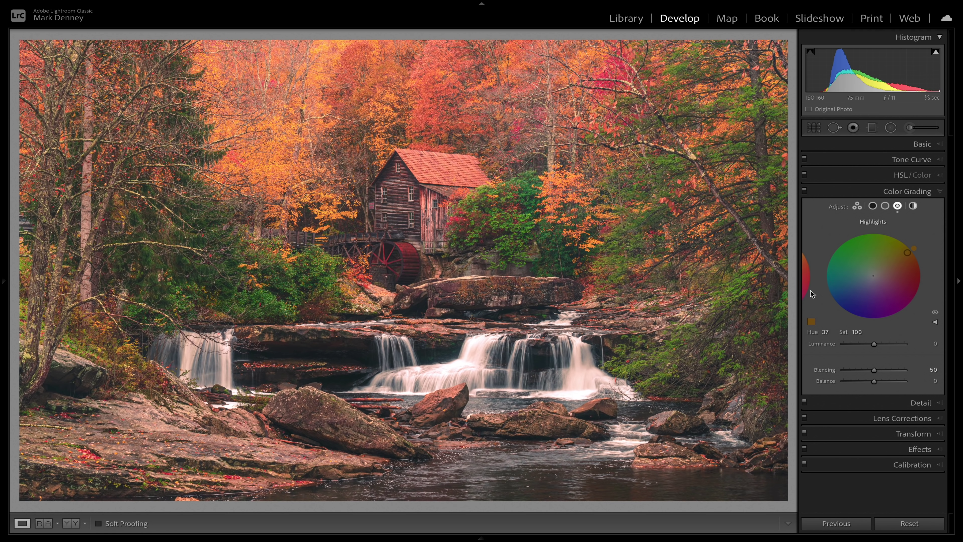
left_click(811, 320)
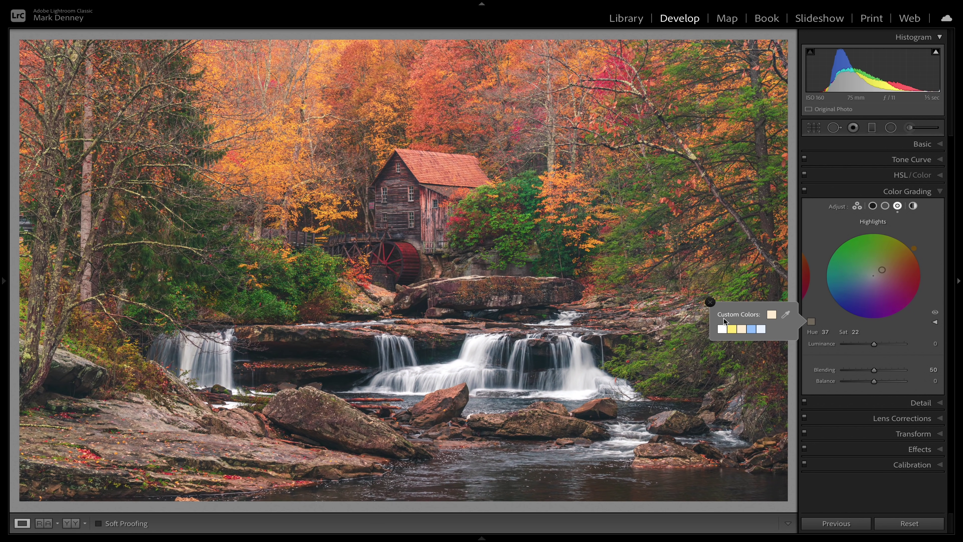
Try the cream custom color, Hue 37 and Saturation 22, on the Color Grading Midtones, and clear that tint.
left_click(711, 302)
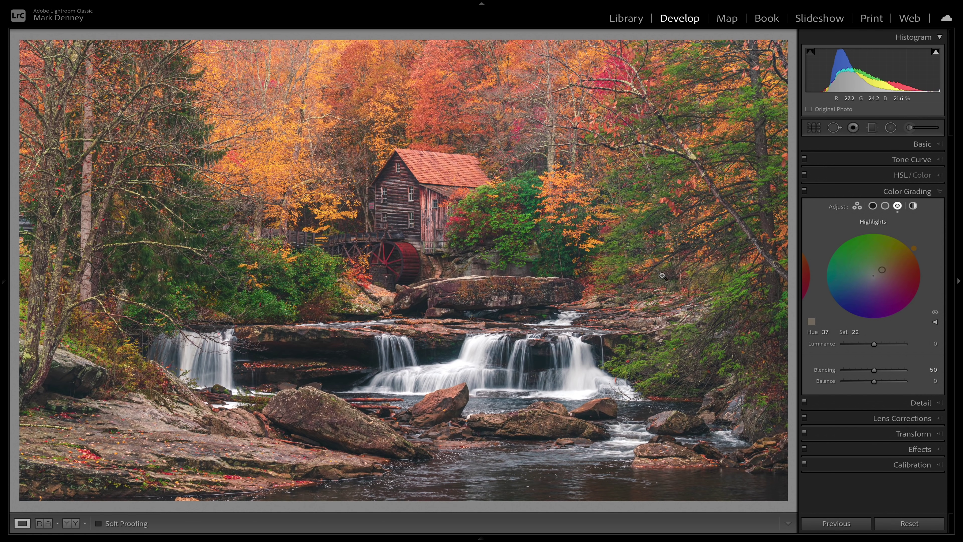
left_click(886, 206)
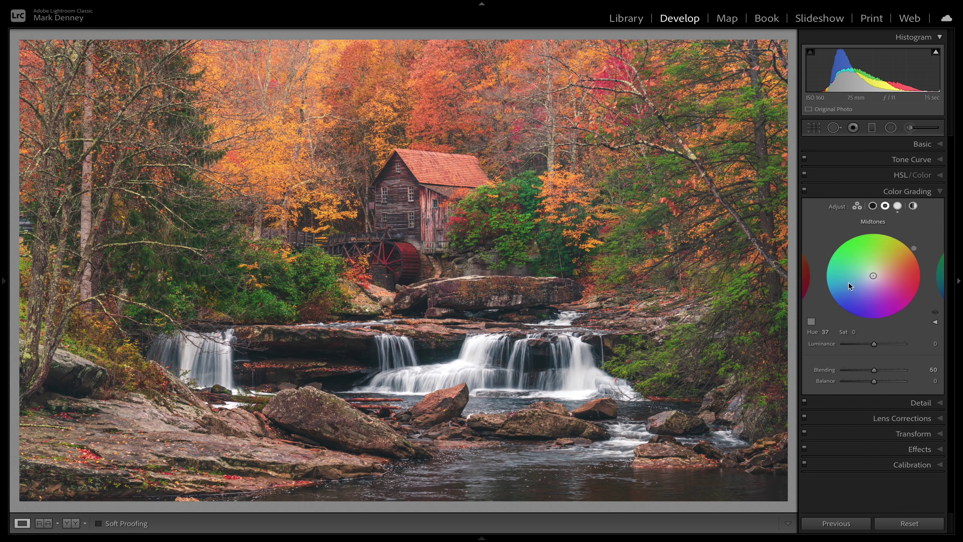
left_click(811, 322)
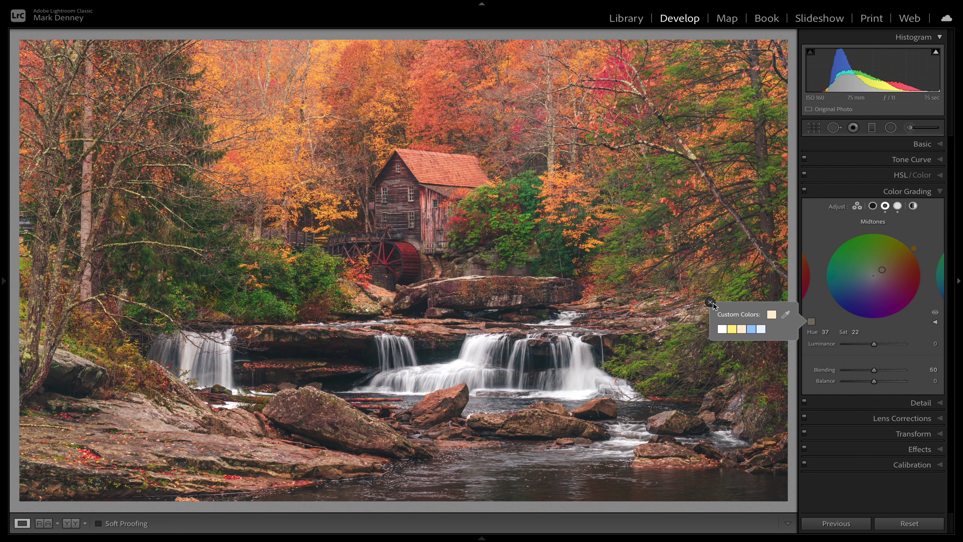
left_click(710, 303)
left_click(812, 322)
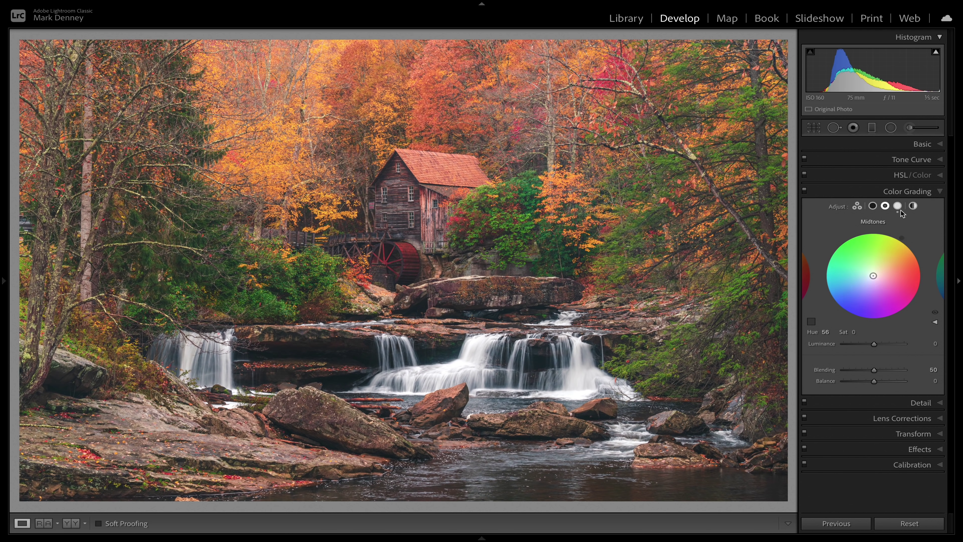
left_click(898, 206)
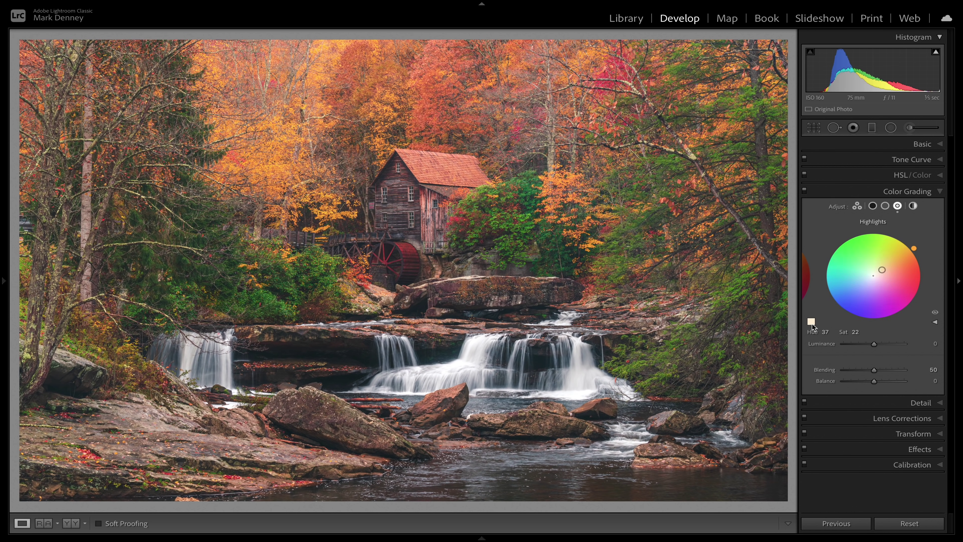
Shift the HSL Hue of the autumn colors: Red -6, Orange -15, Yellow +40 and Green +20.
left_click(941, 191)
left_click(941, 174)
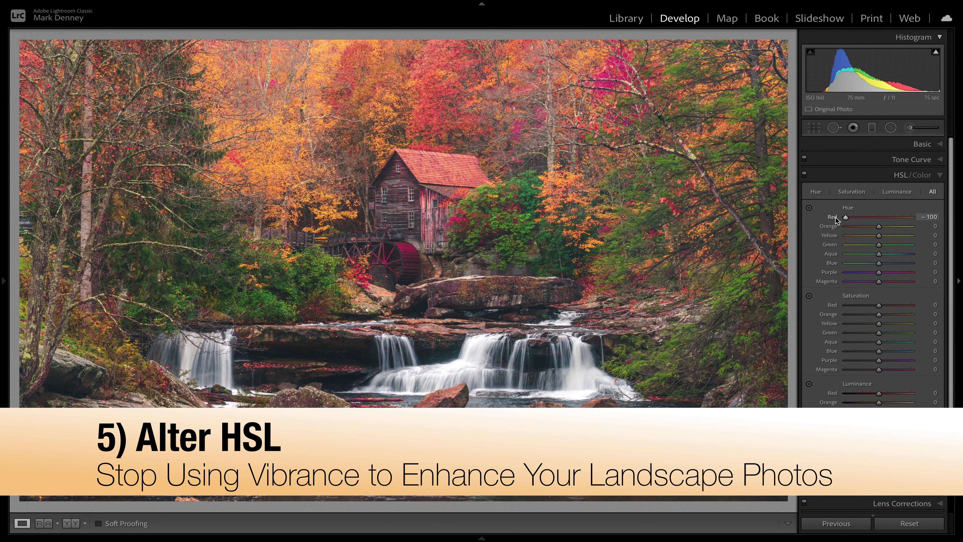
mouse_move(879, 219)
left_mouse_down()
mouse_move(905, 220)
mouse_move(875, 223)
left_mouse_up()
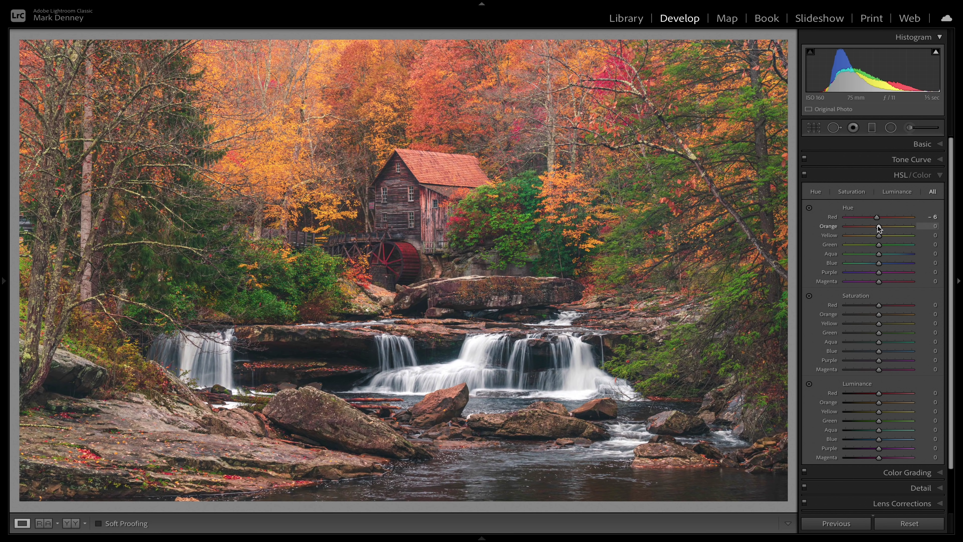
left_click_drag(878, 225, 872, 226)
mouse_move(880, 237)
left_mouse_down()
mouse_move(831, 247)
mouse_move(891, 242)
left_mouse_up()
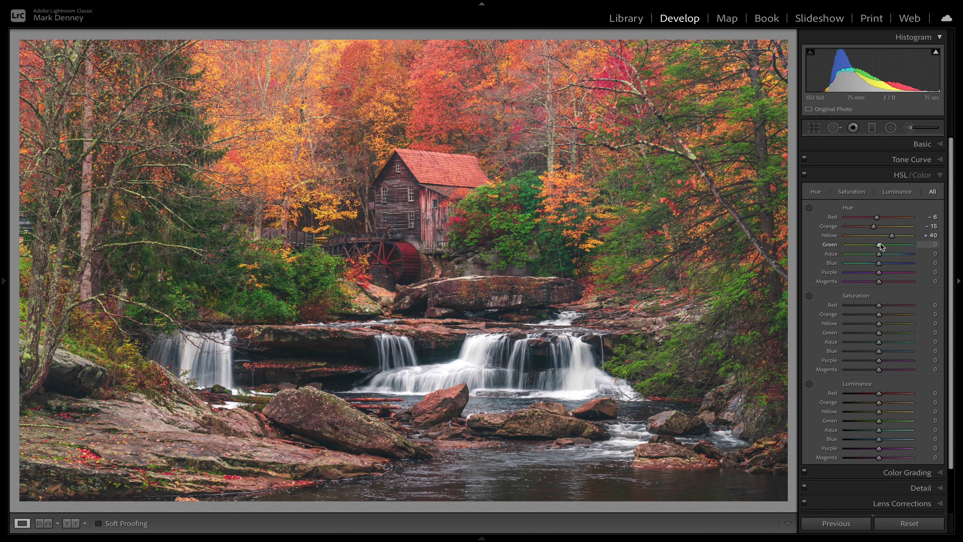
mouse_move(880, 244)
left_mouse_down()
mouse_move(856, 244)
mouse_move(902, 250)
mouse_move(852, 254)
mouse_move(886, 250)
left_mouse_up()
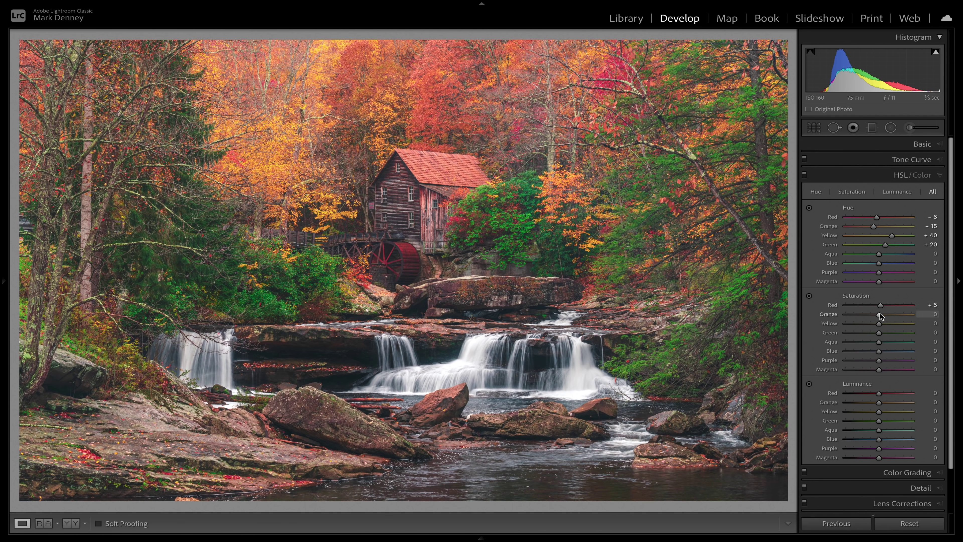
Set the HSL Saturation to Red +5, Orange +16, Yellow +20 and Green -69.
left_click_drag(880, 313, 886, 313)
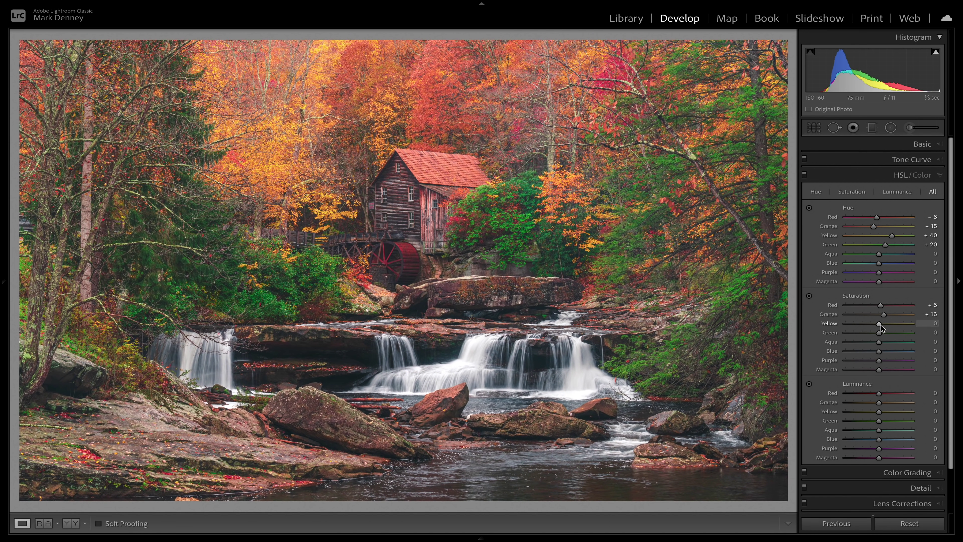
left_click_drag(882, 325, 887, 329)
mouse_move(876, 333)
left_mouse_down()
mouse_move(857, 334)
mouse_move(906, 335)
mouse_move(862, 336)
left_mouse_up()
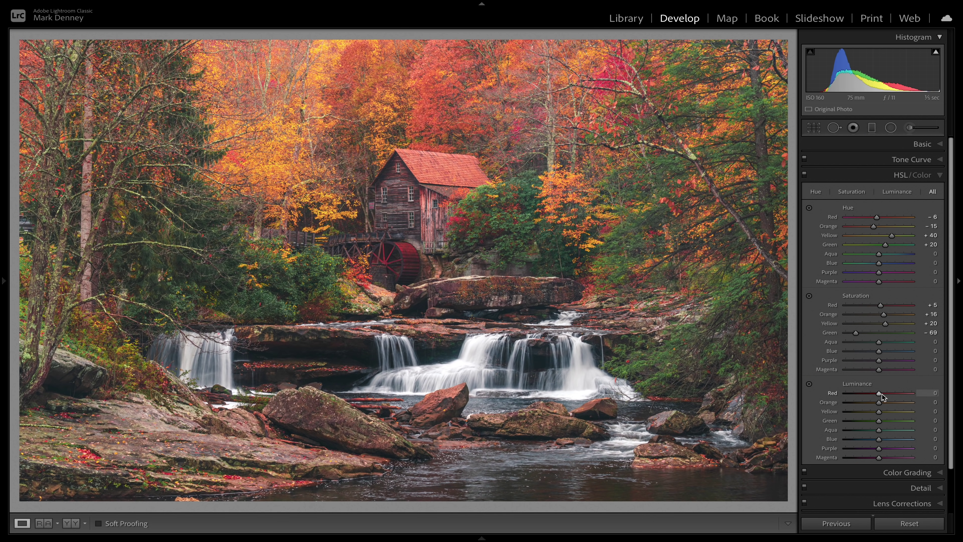
Set the HSL Luminance to Red +10, Orange +7, Yellow +14 and Green +51, and compare the photo with HSL off and on.
mouse_move(880, 395)
left_mouse_down()
mouse_move(903, 396)
mouse_move(847, 396)
mouse_move(877, 395)
mouse_move(849, 400)
mouse_move(884, 405)
left_mouse_up()
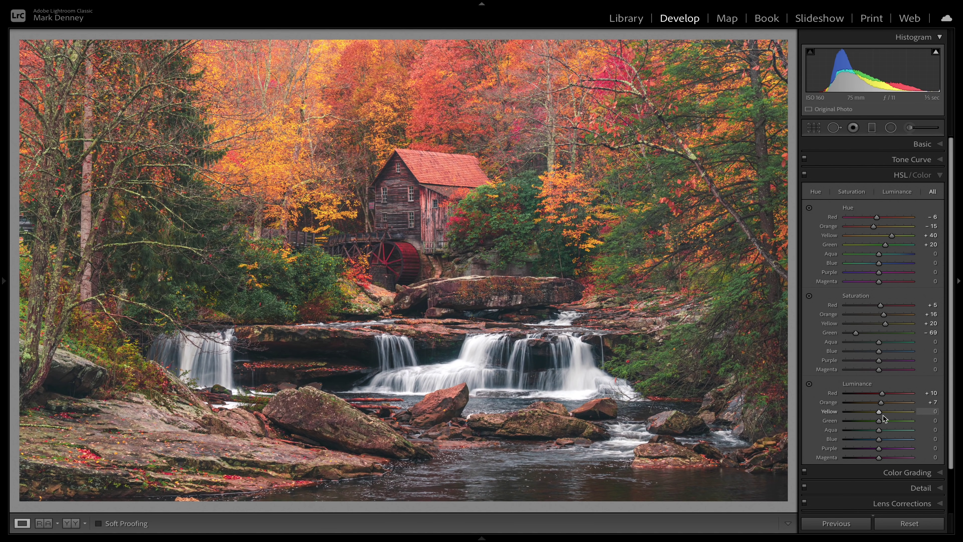
left_click_drag(879, 413, 895, 424)
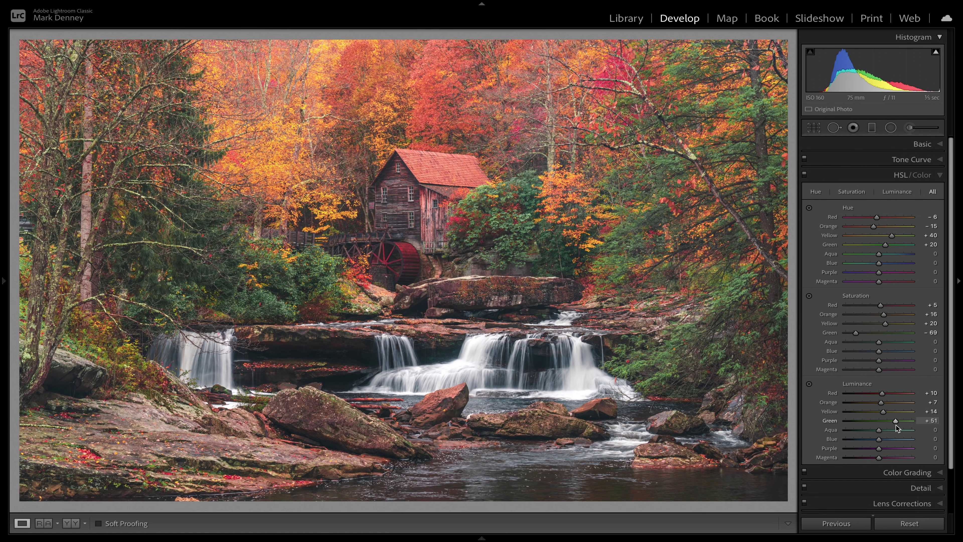
left_click(804, 174)
left_click(805, 174)
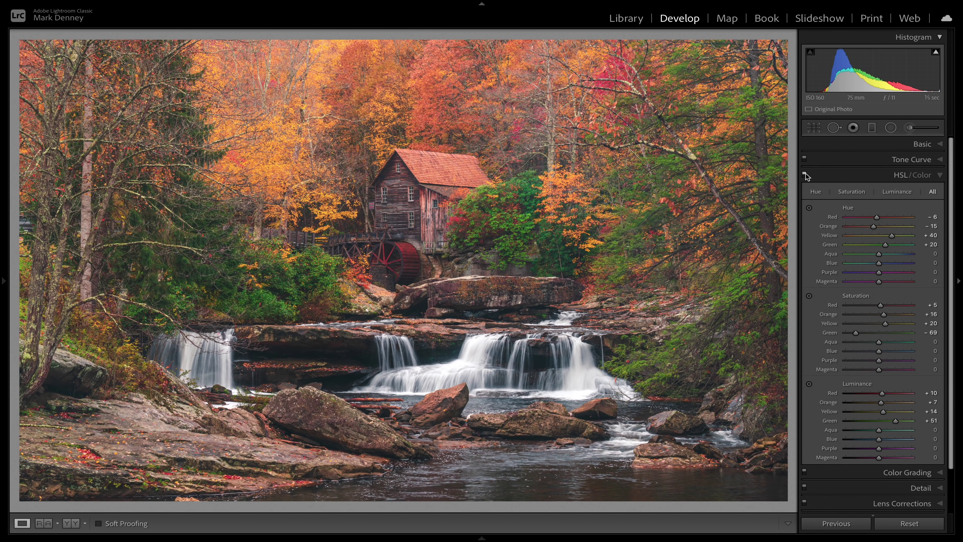
left_click(805, 174)
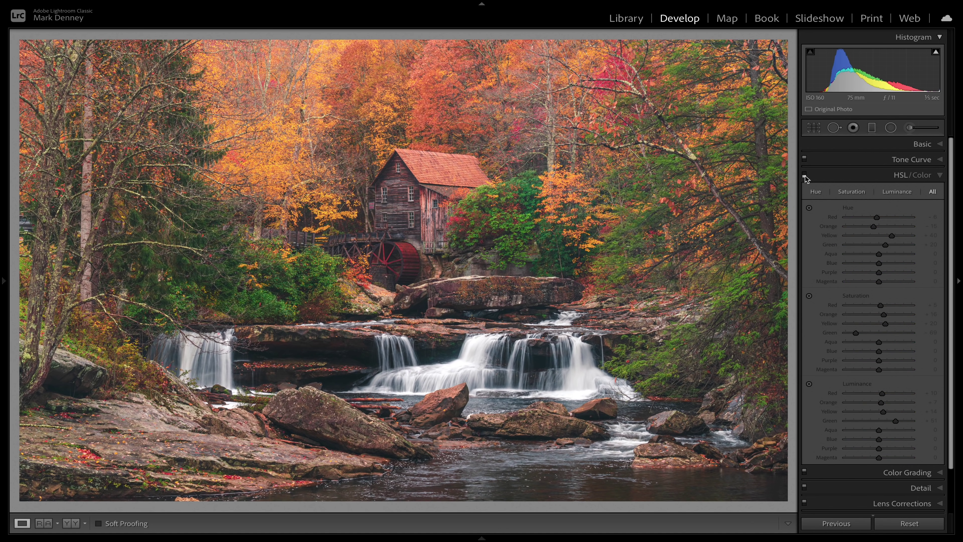
left_click(805, 174)
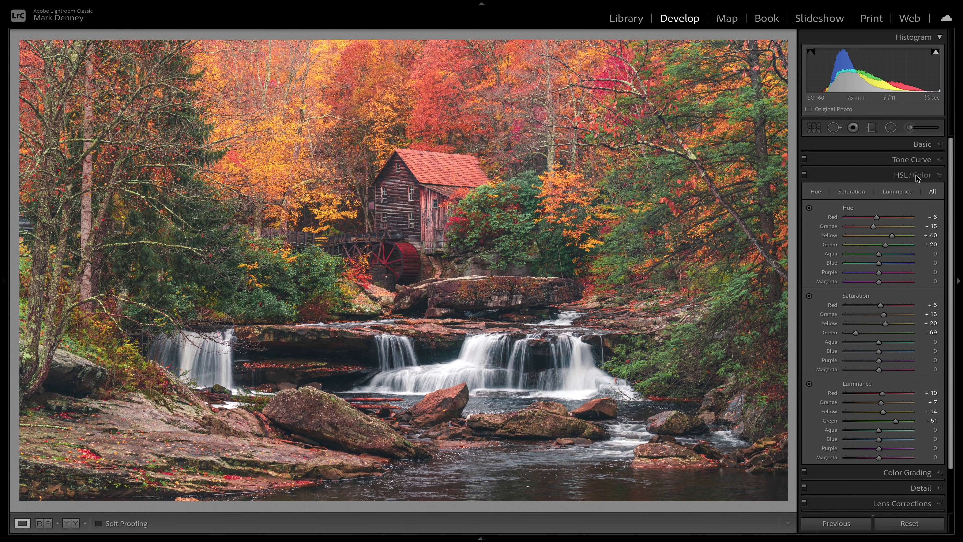
Compare the fully edited photo with its original Before state twice.
left_click(935, 176)
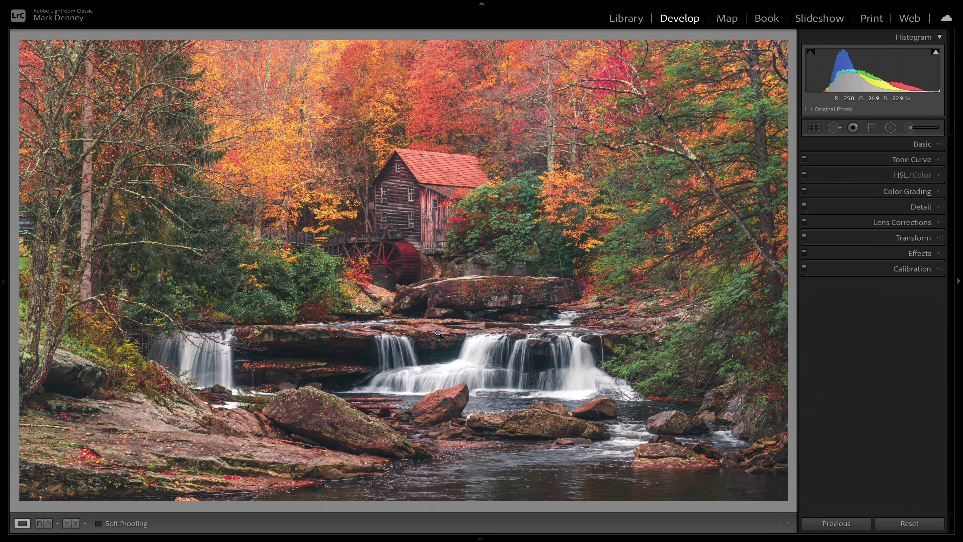
key("backslash")
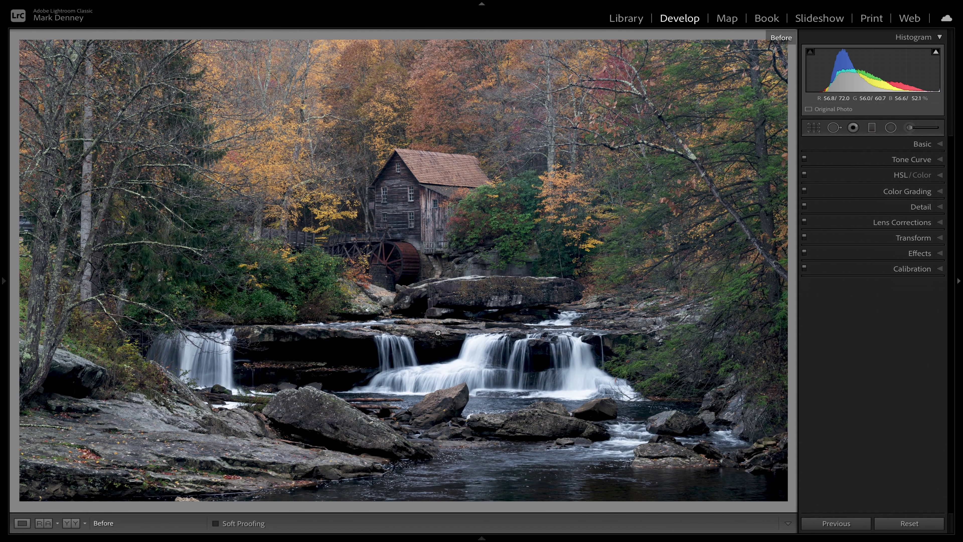
key("backslash")
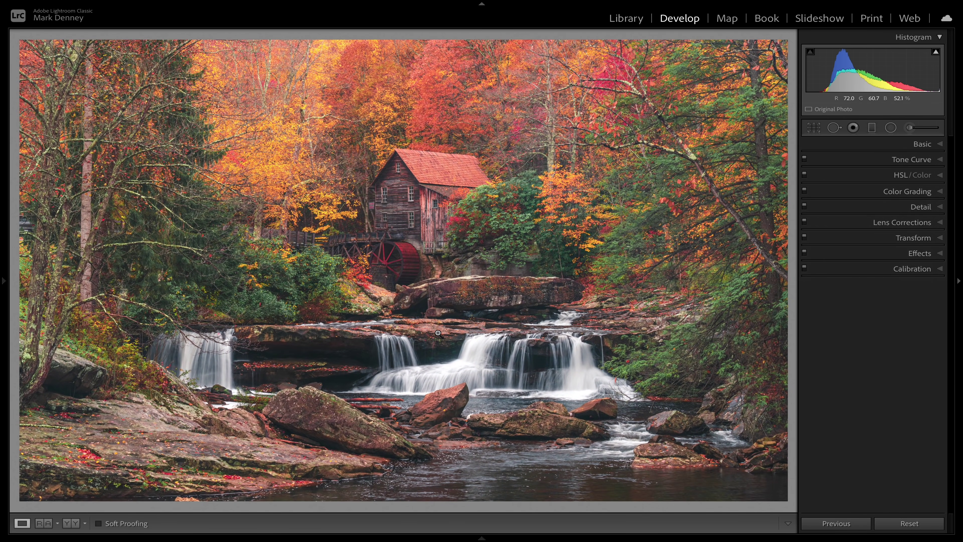
key("backslash")
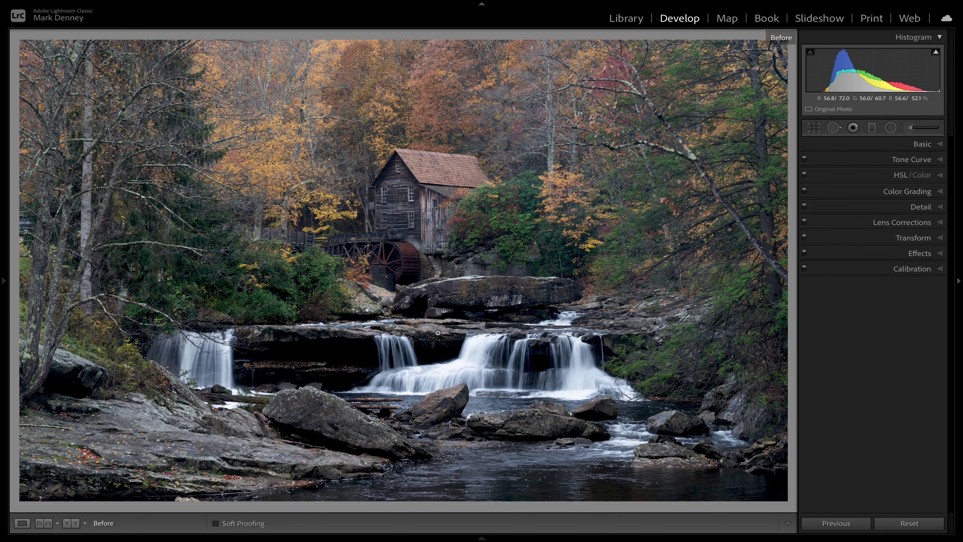
key("backslash")
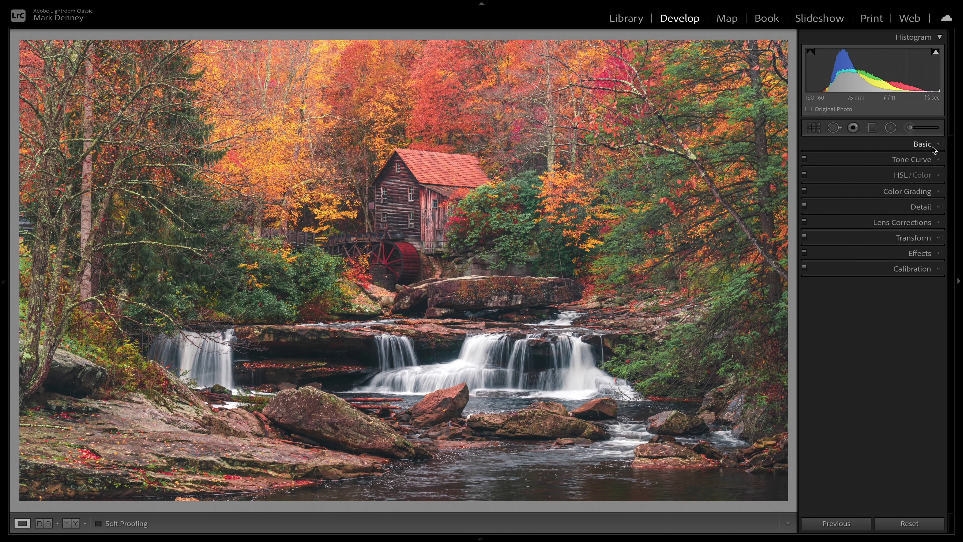
On the Adobe Color version without the color edits, set the Presence values to Texture +5, Clarity -20 and Dehaze -10.
left_click(925, 145)
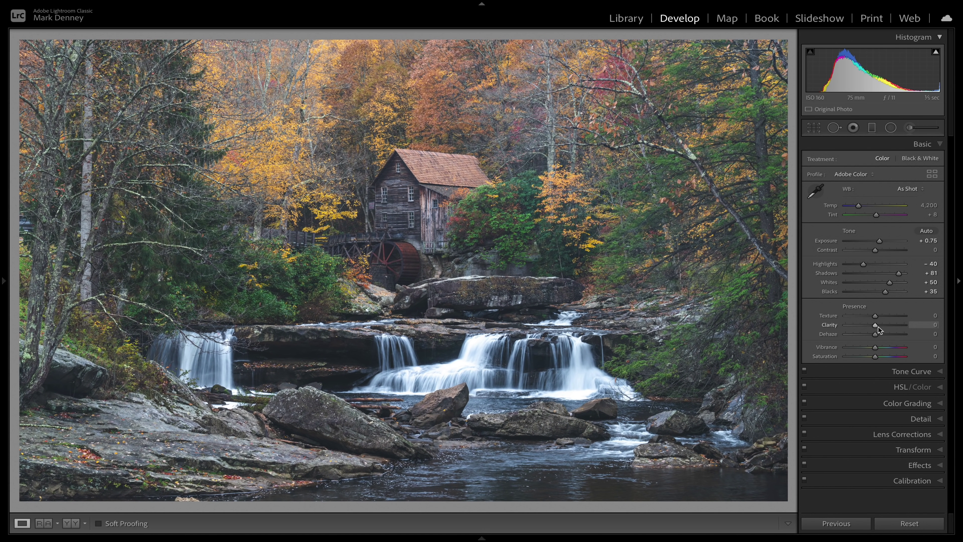
mouse_move(876, 327)
left_mouse_down()
mouse_move(874, 316)
mouse_move(871, 335)
left_mouse_up()
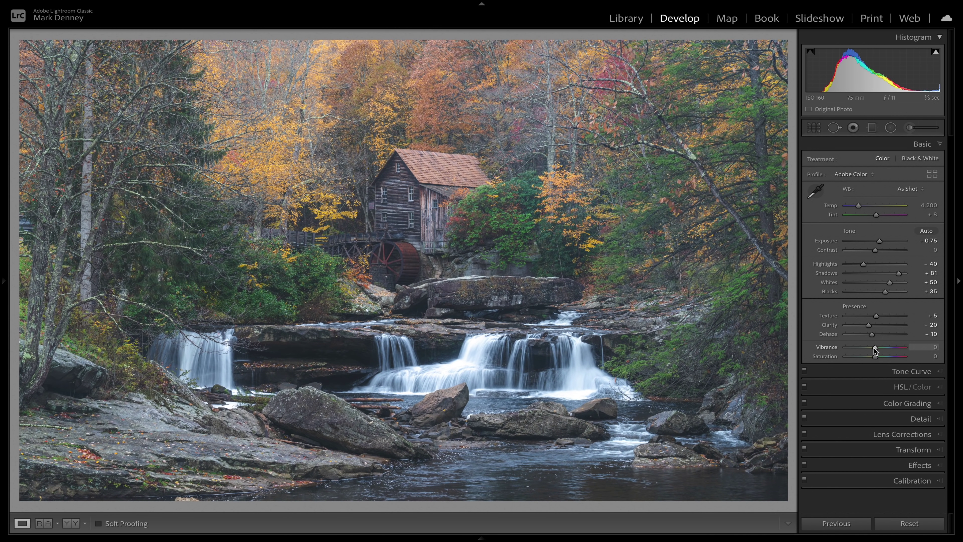
Try small Vibrance and Saturation boosts, test Saturation and Vibrance separately at +100, and reset both to 0.
mouse_move(875, 349)
left_mouse_down()
mouse_move(923, 347)
mouse_move(874, 348)
mouse_move(909, 356)
mouse_move(878, 359)
left_mouse_up()
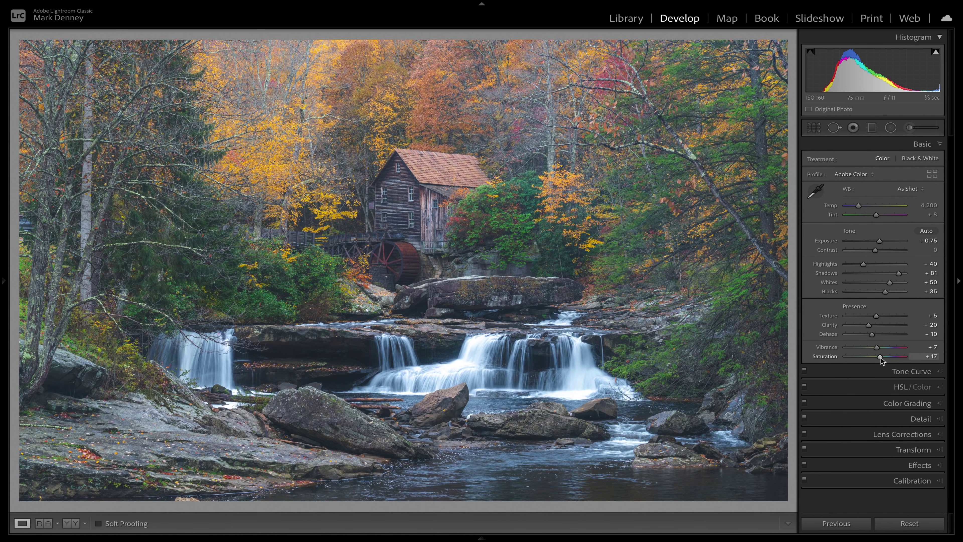
left_click_drag(881, 360, 944, 359)
double_click(827, 347)
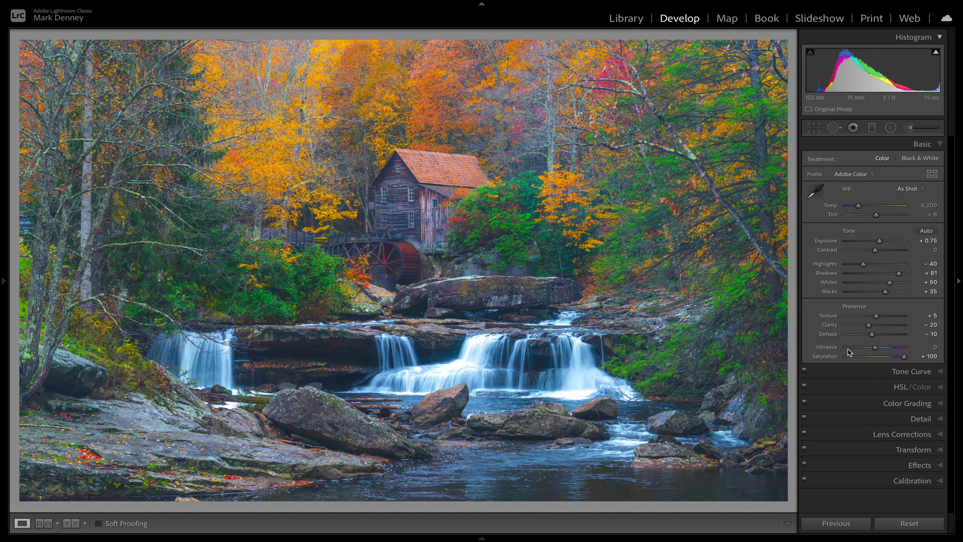
double_click(819, 356)
left_click_drag(875, 349, 938, 347)
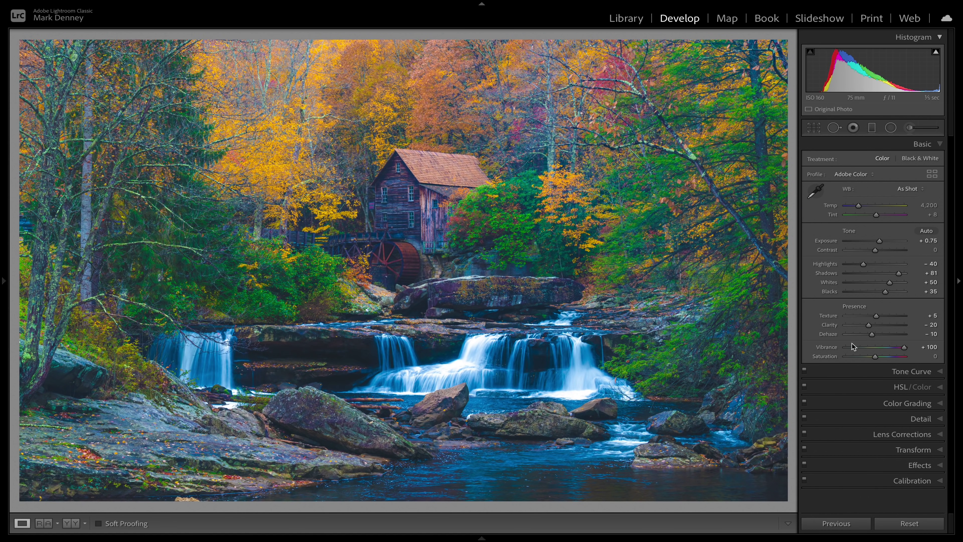
double_click(827, 347)
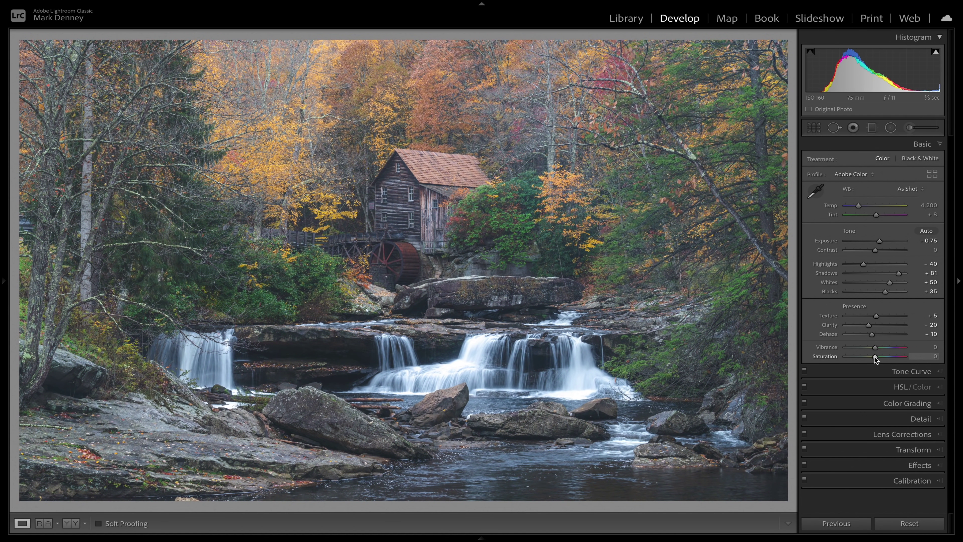
Set Saturation to +10 and Vibrance to +51 in the Basic adjustments.
left_click_drag(876, 359, 879, 359)
left_click_drag(876, 349, 888, 350)
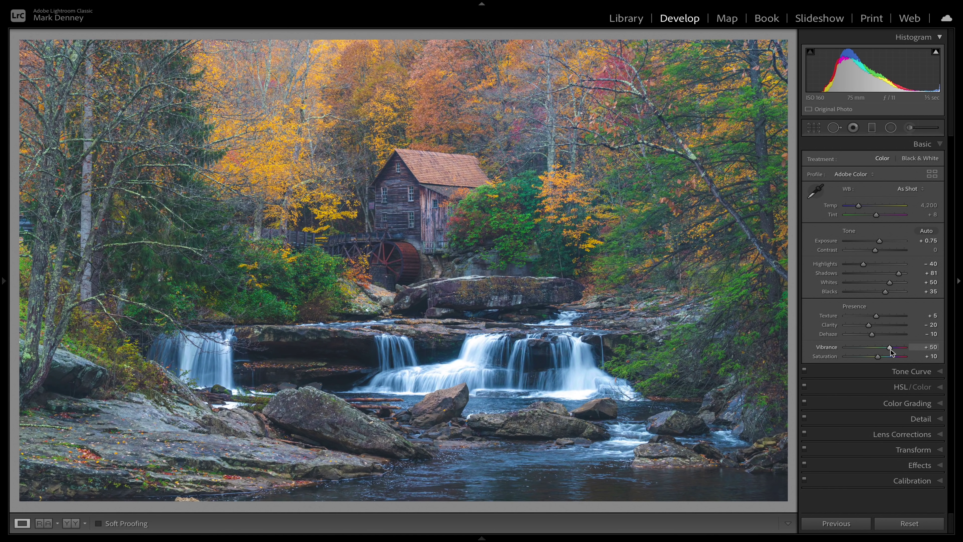
left_click_drag(892, 352, 896, 353)
left_click_drag(892, 353, 891, 353)
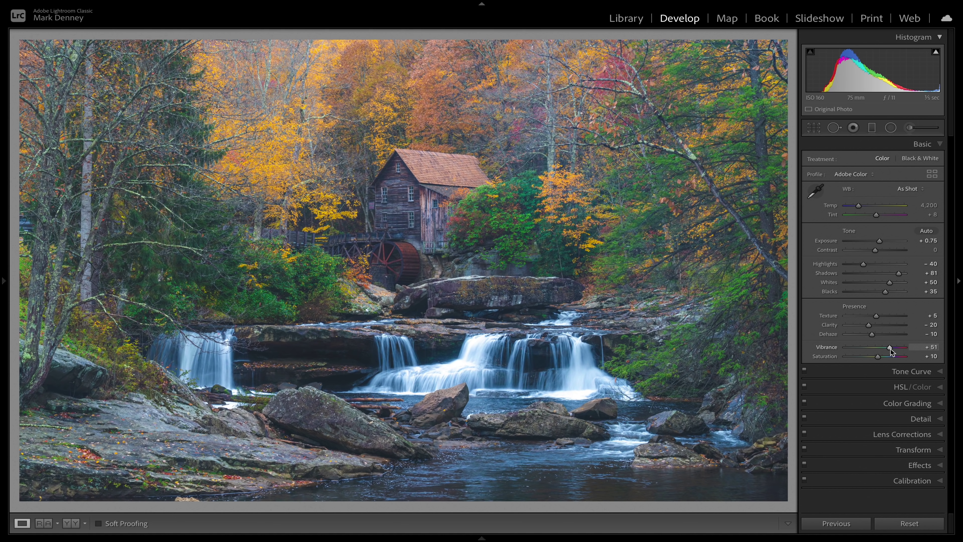